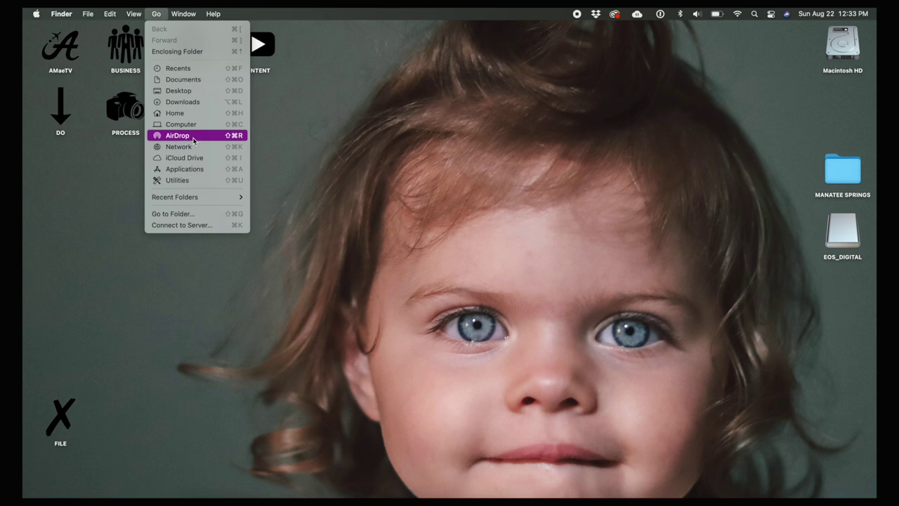
Open AirDrop in Finder and reposition the MANATEE SPRINGS folder on the desktop
click(194, 137)
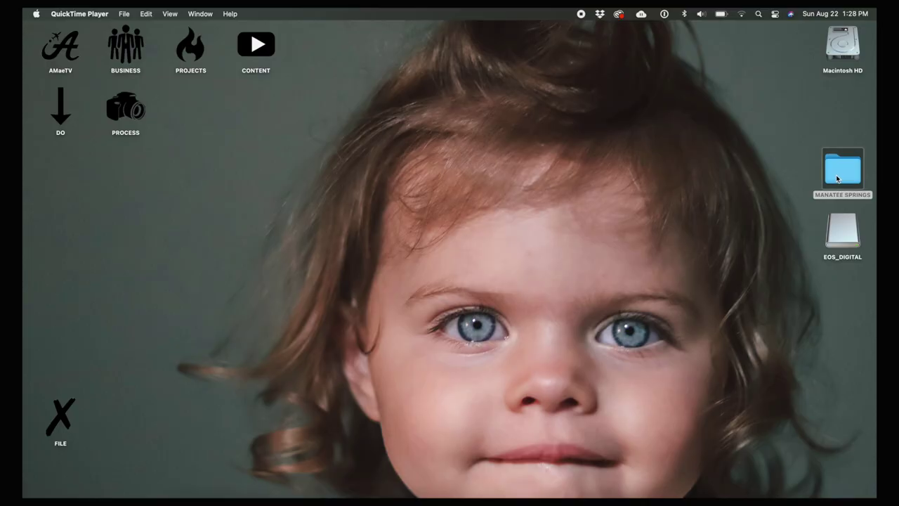
drag(836, 179, 745, 183)
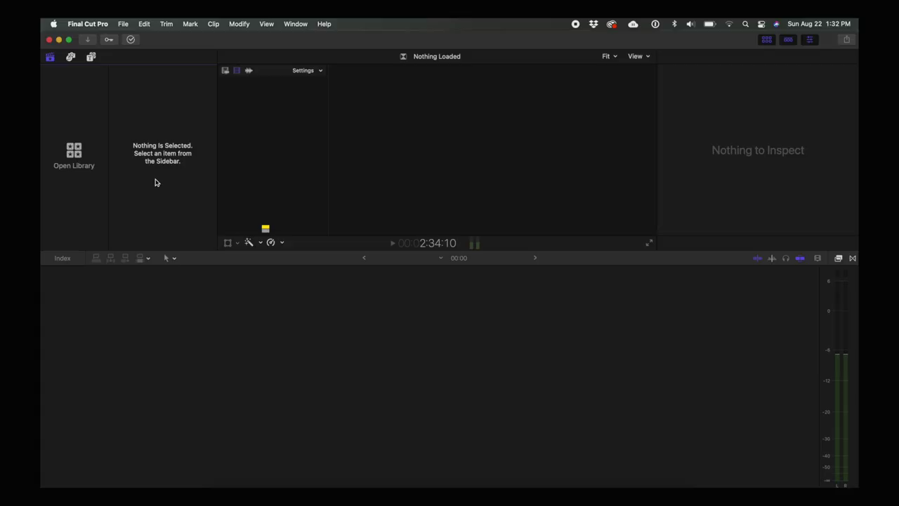
Create a new Final Cut Pro library named Manatee Springs, saved on the Desktop
click(123, 23)
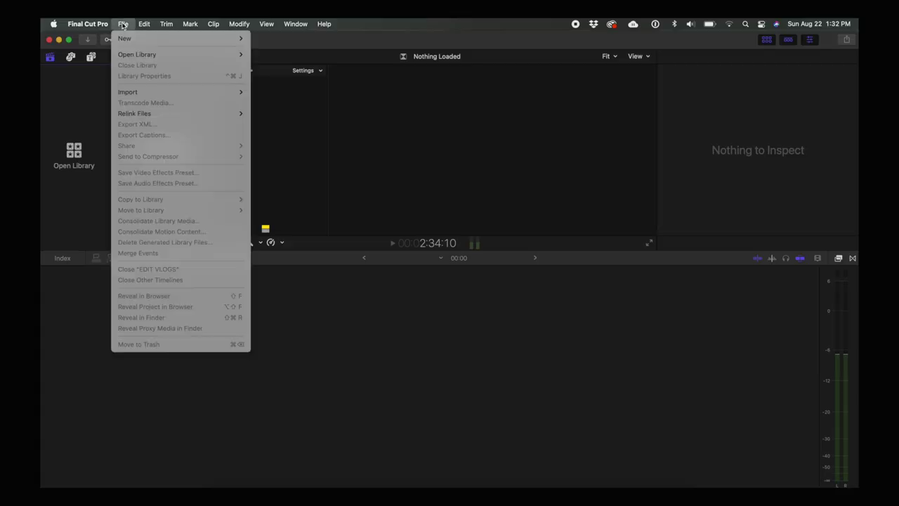
mouse_move(126, 42)
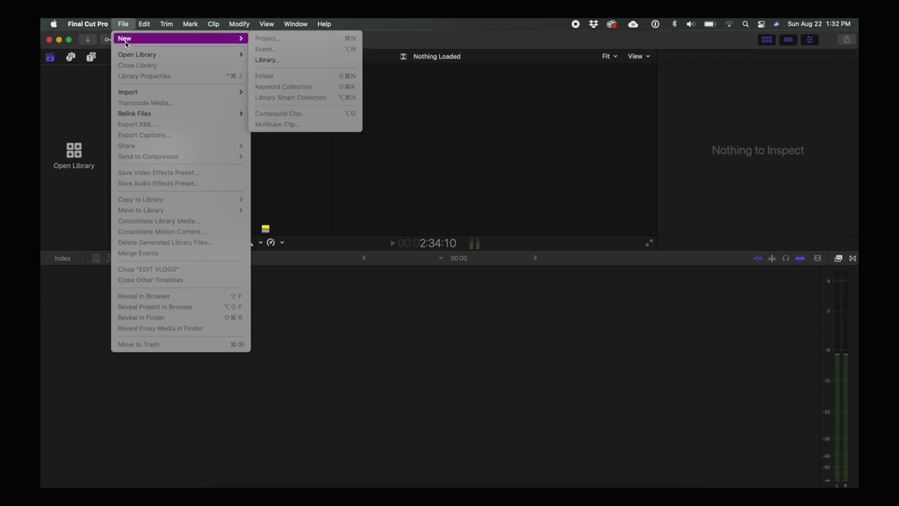
click(266, 60)
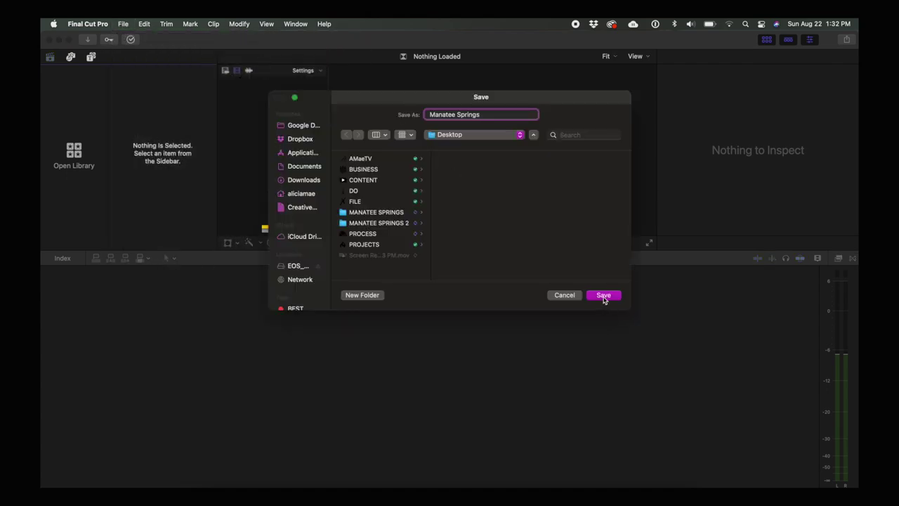
click(604, 296)
Start creating a new event in the Manatee Springs library
click(123, 24)
mouse_move(130, 39)
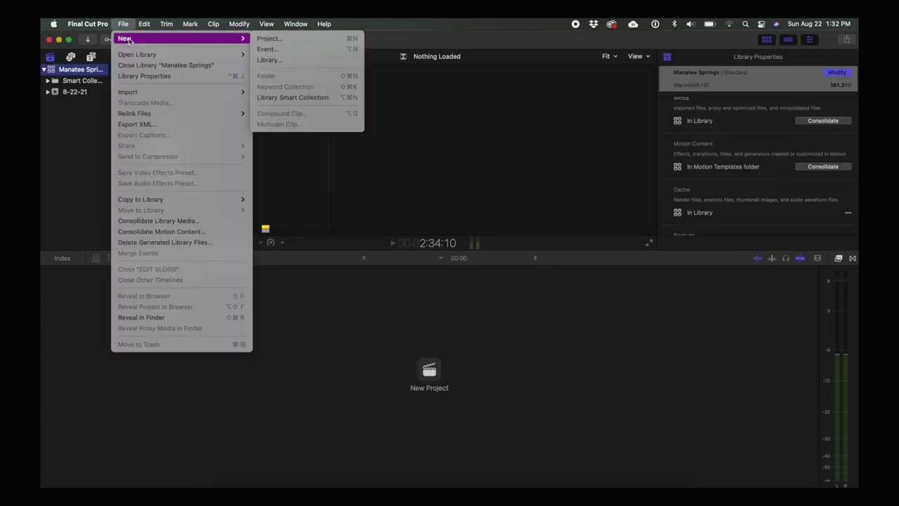
click(272, 54)
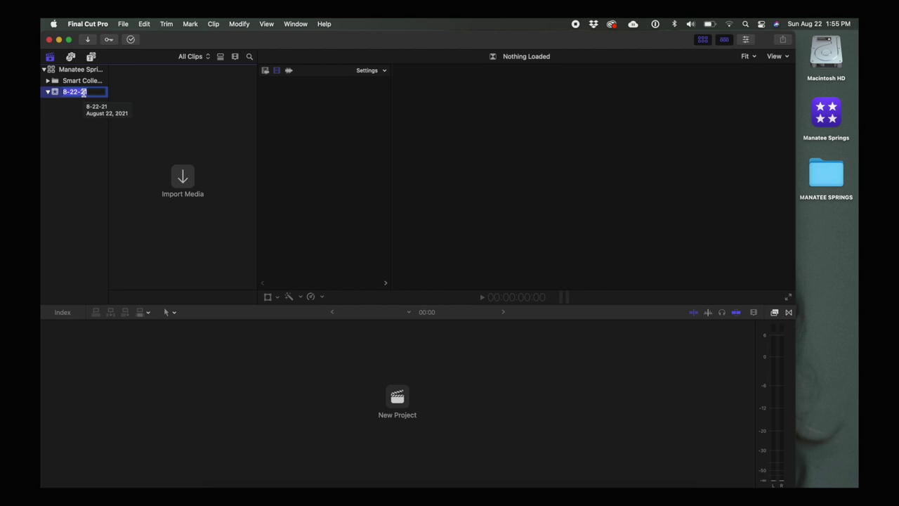
Import all files from the desktop's MANATEE SPRINGS folder into the 8-22-21 event
click(88, 40)
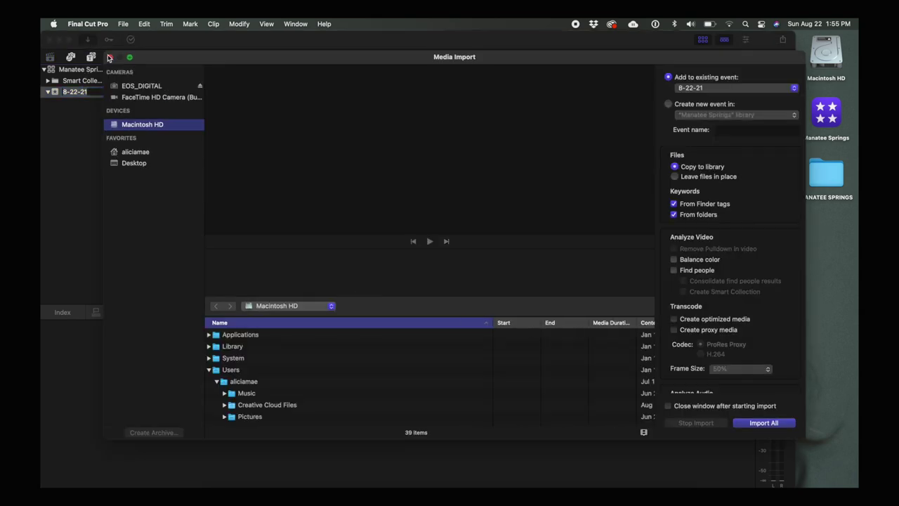
click(110, 58)
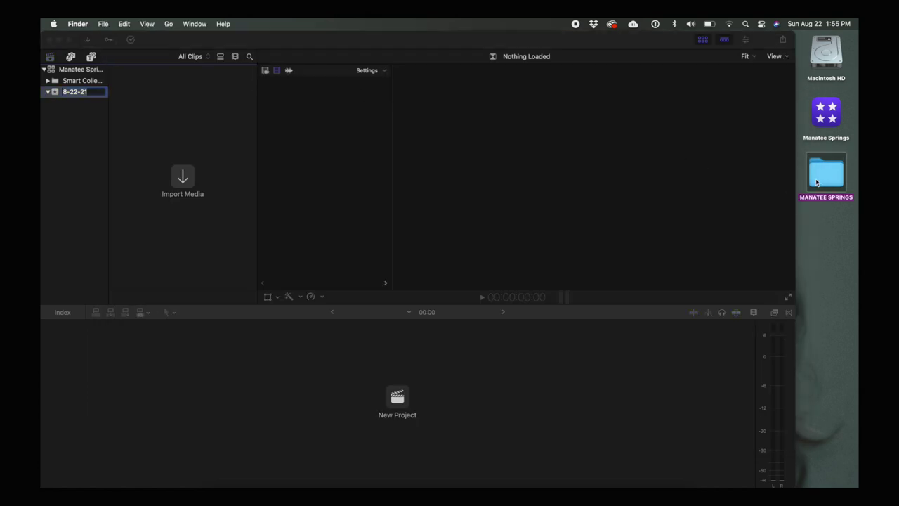
double_click(818, 182)
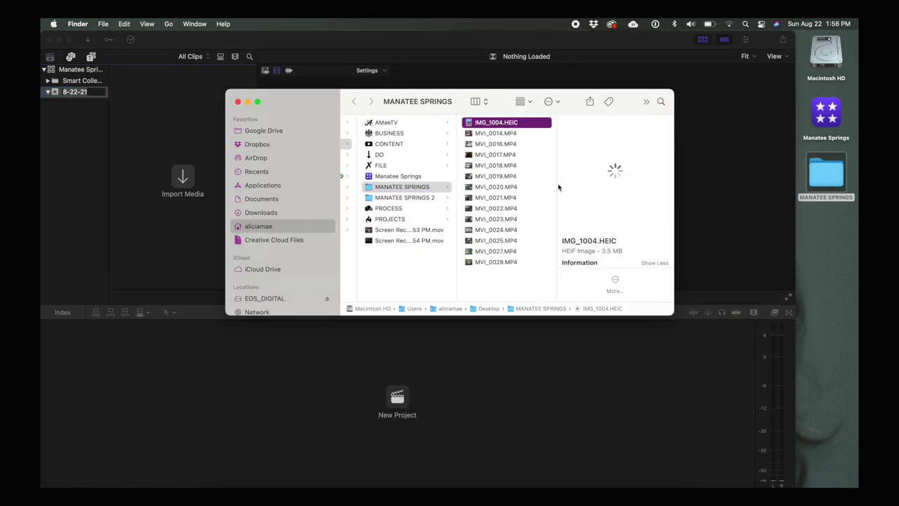
shift+click(513, 262)
drag(481, 241, 197, 248)
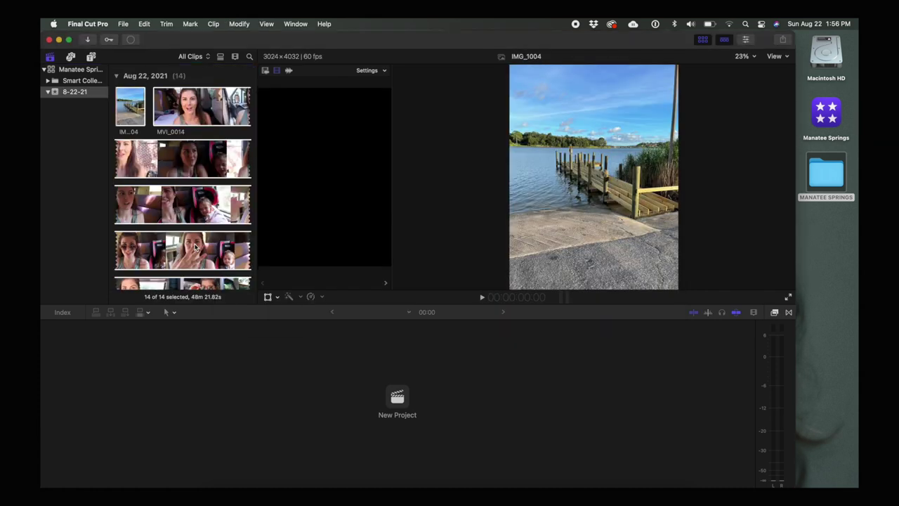
scroll(195, 246, down, 10)
Create a new project named ROUGH CUT in the 8-22-21 event
click(124, 25)
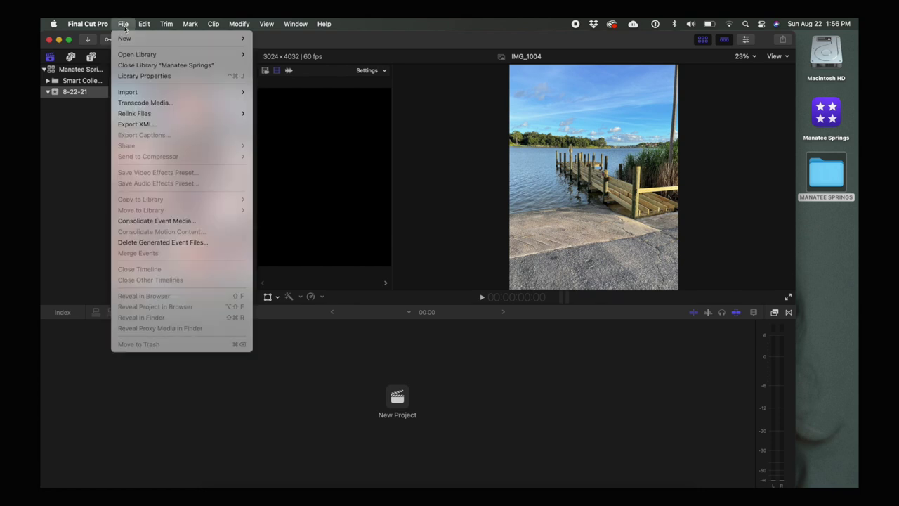
mouse_move(131, 44)
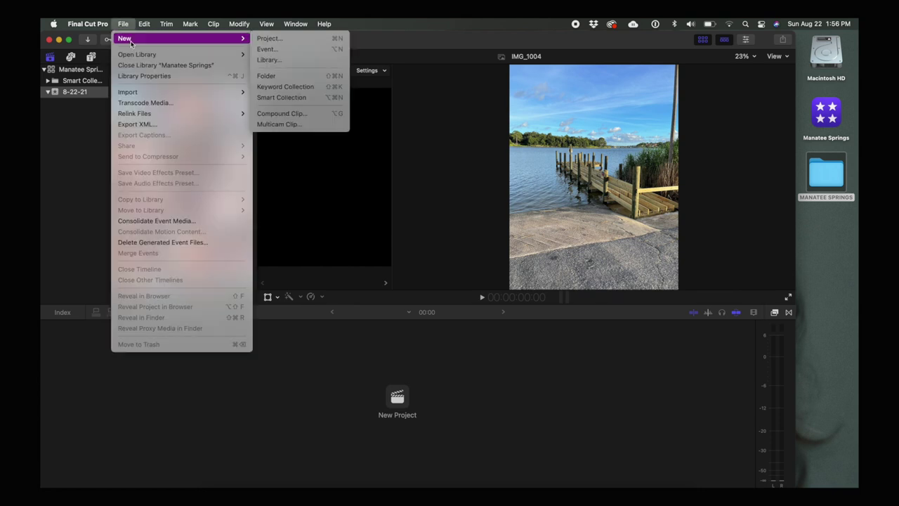
click(273, 40)
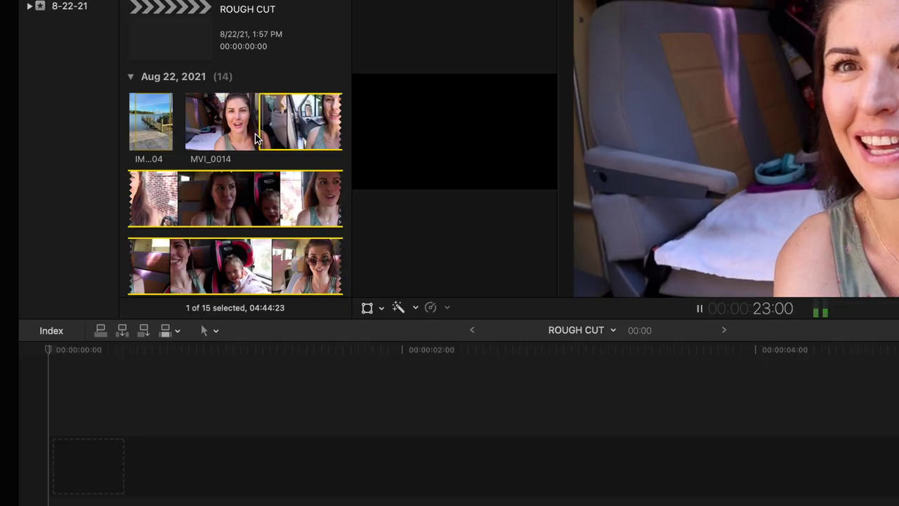
Mark two ranges of clip MVI_0014, about 3 s and 1.5 s long, and insert each into the ROUGH CUT timeline
key(o)
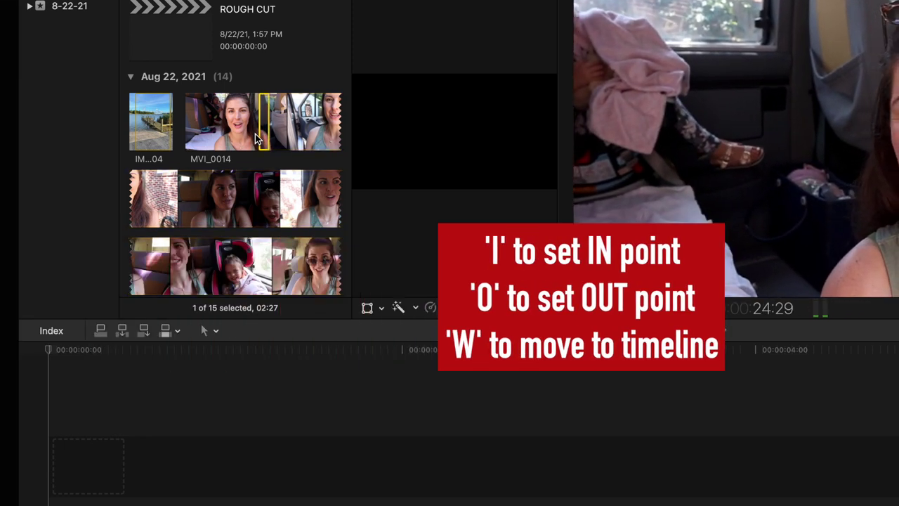
key(w)
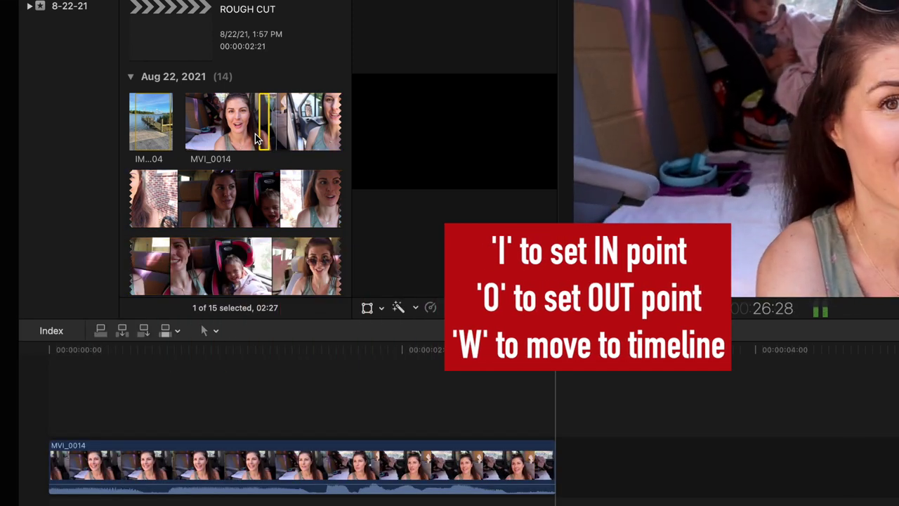
key(i)
key(o)
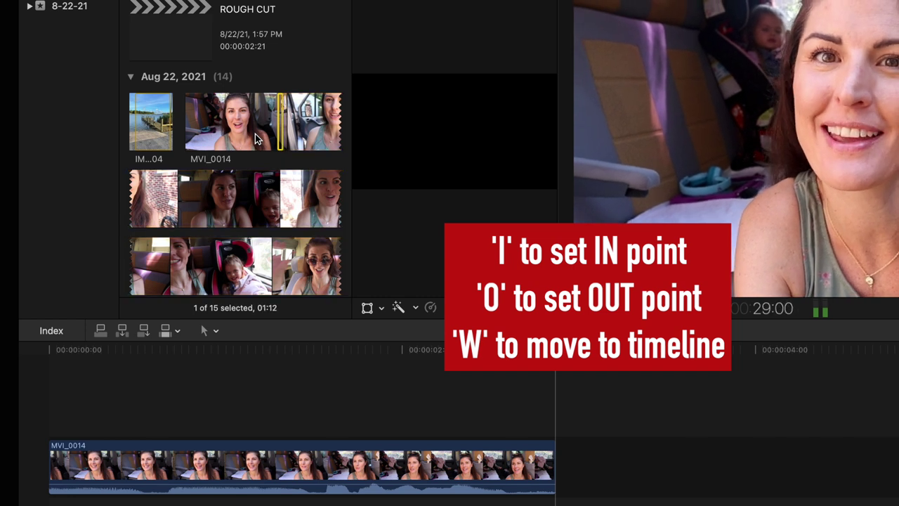
key(w)
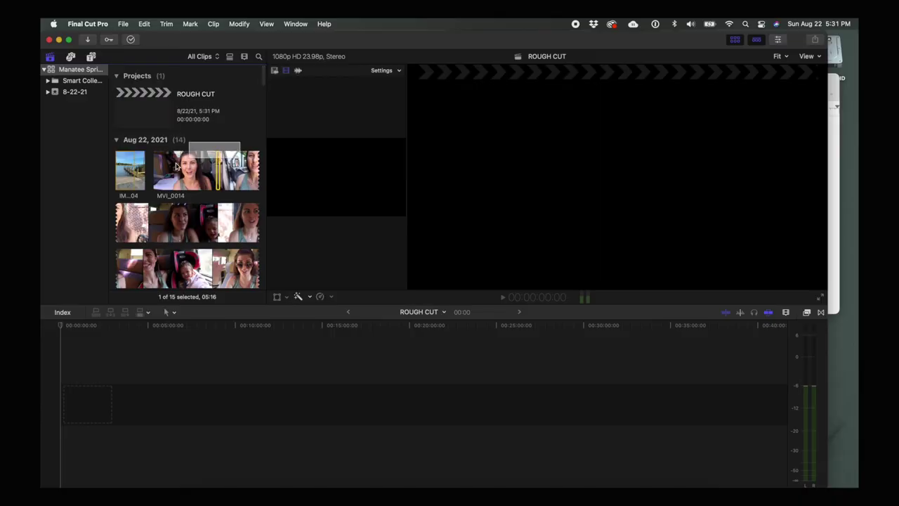
Select all the imported clips, append them to the ROUGH CUT timeline and fit the whole timeline in view
drag(176, 166, 125, 291)
key(e)
key(shift+z)
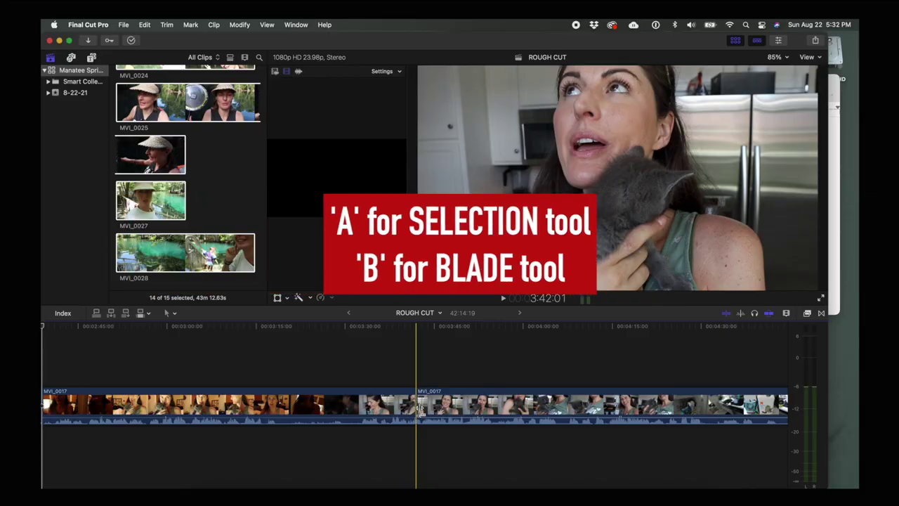
Trim the start of the second MVI_0017 segment, and split MVI_0016 at about 3:09:23 to delete its end
drag(420, 410, 555, 400)
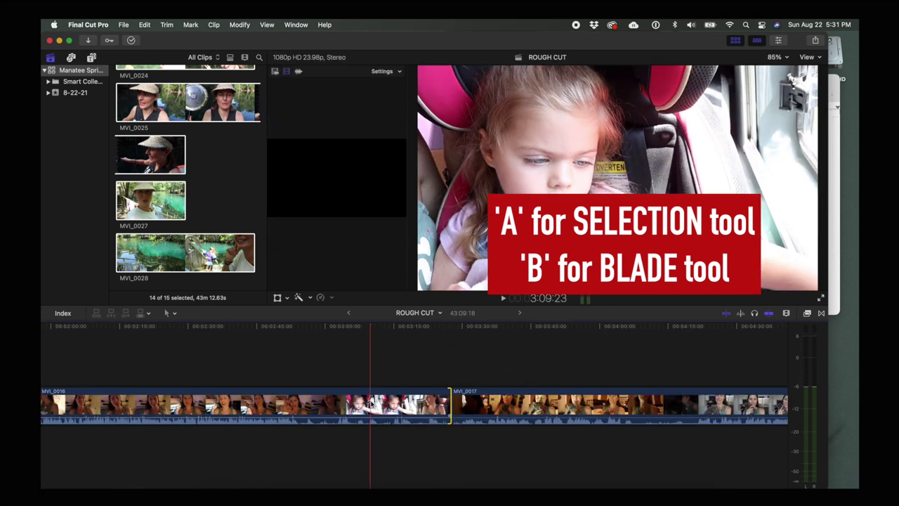
click(370, 406)
key(a)
click(396, 413)
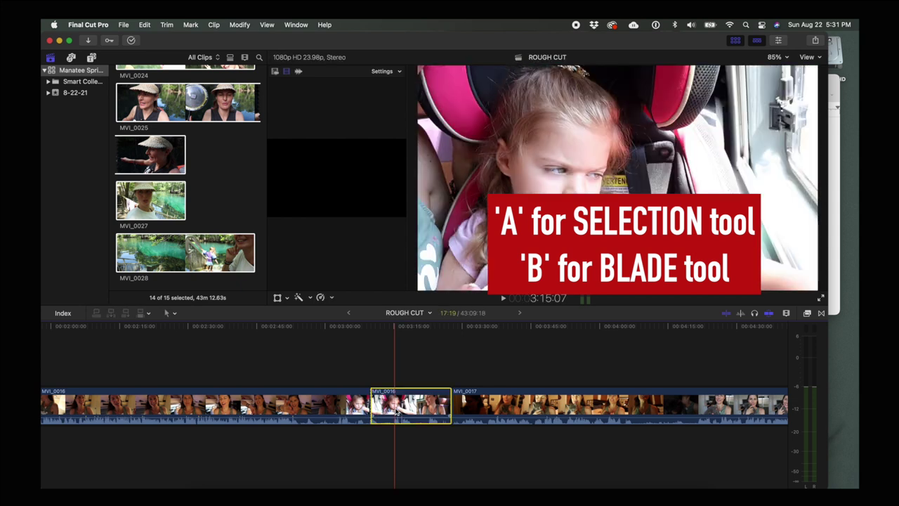
key(Delete)
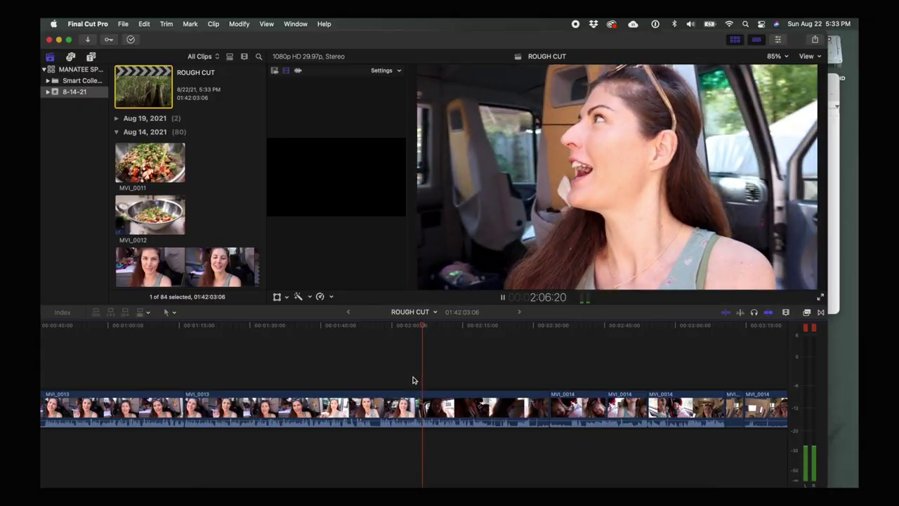
Mute the audio of clip MVI_0918 in the timeline by lowering its volume level fully
key(b)
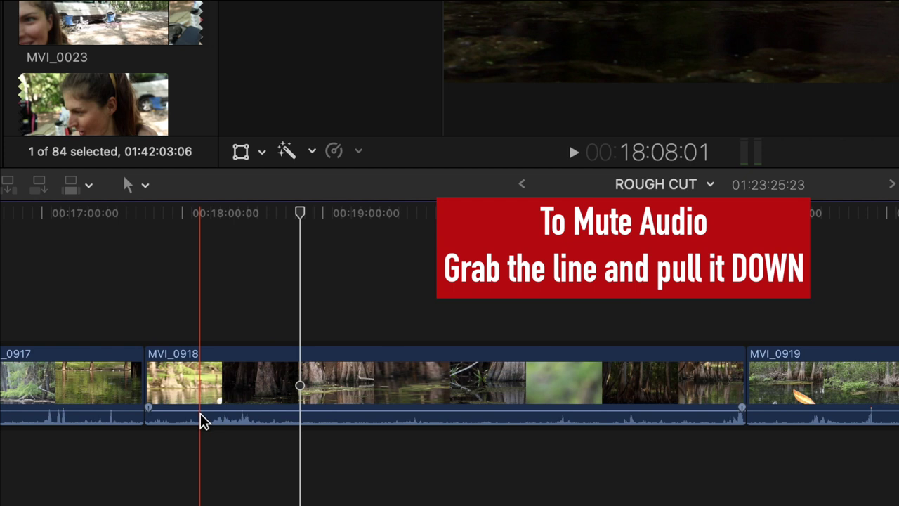
drag(202, 420, 201, 463)
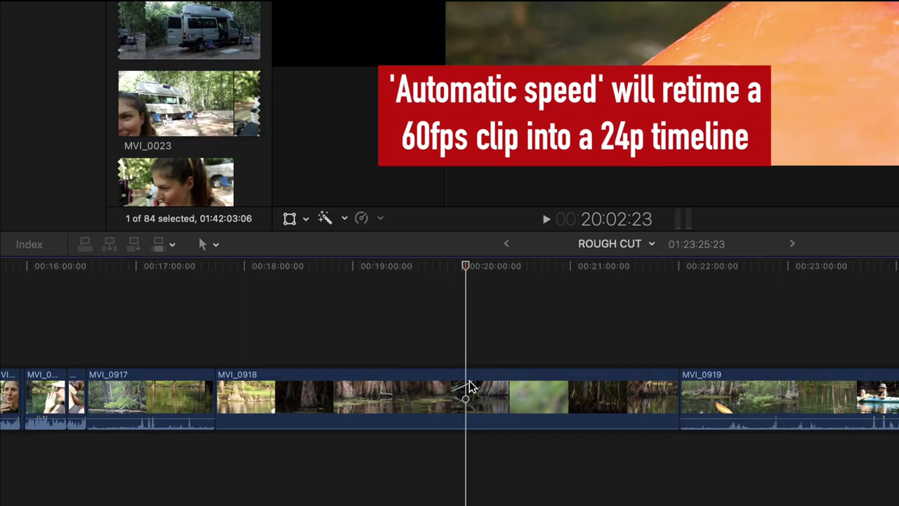
Retime clip MVI_0918 in the timeline with Automatic Speed
click(467, 383)
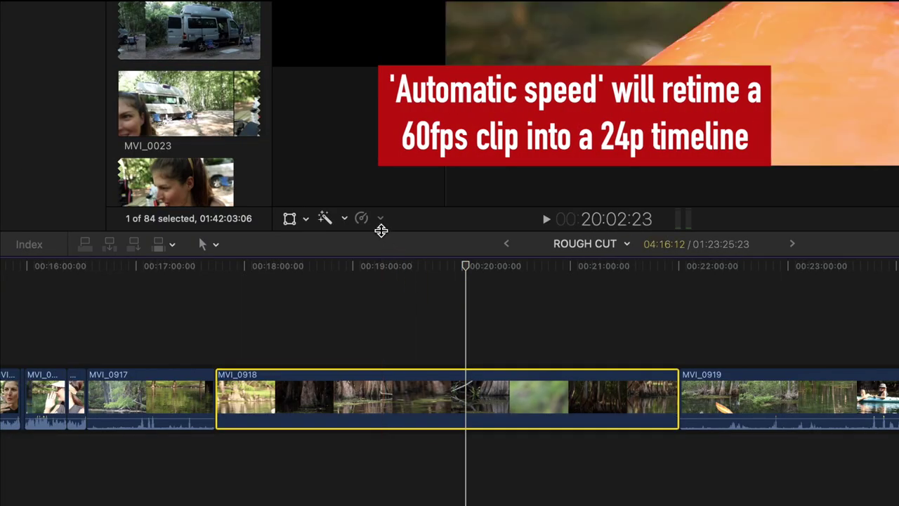
click(379, 224)
click(380, 223)
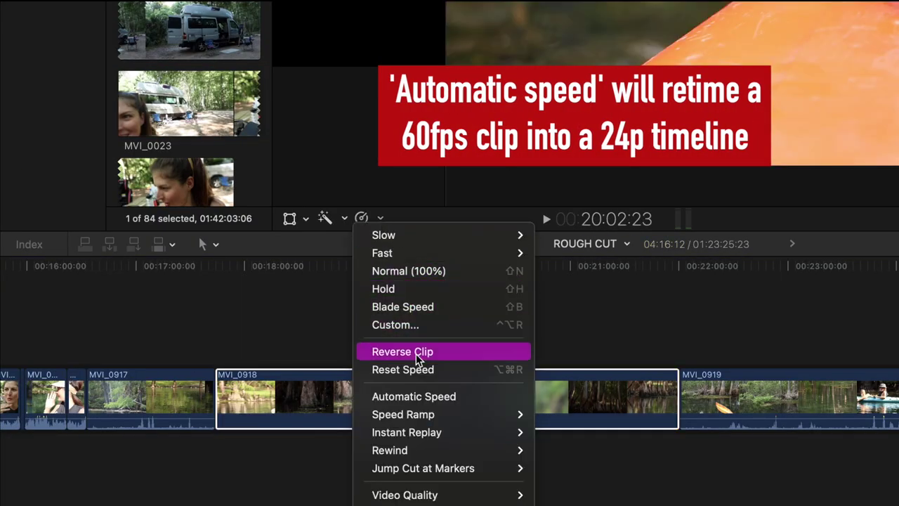
click(419, 390)
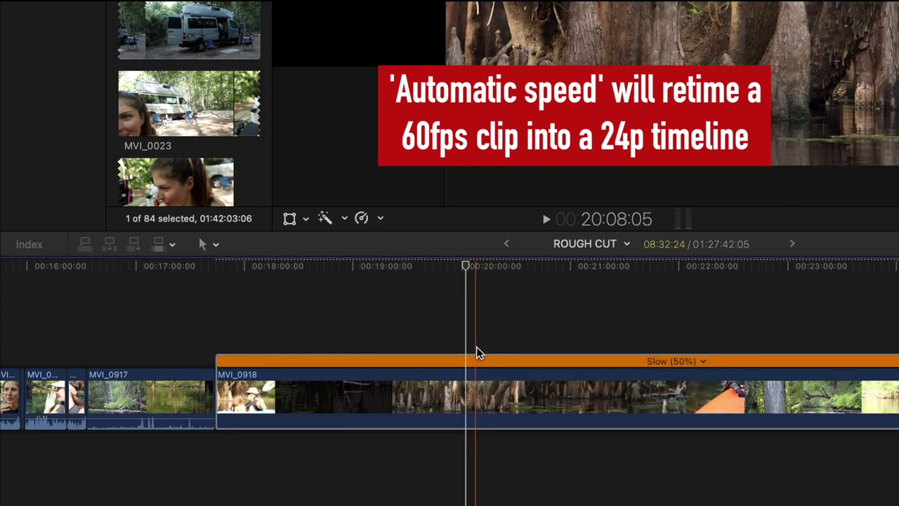
Play through the van clip MVI_0021 and speed it up to 20x with the Fast retiming option
key(space)
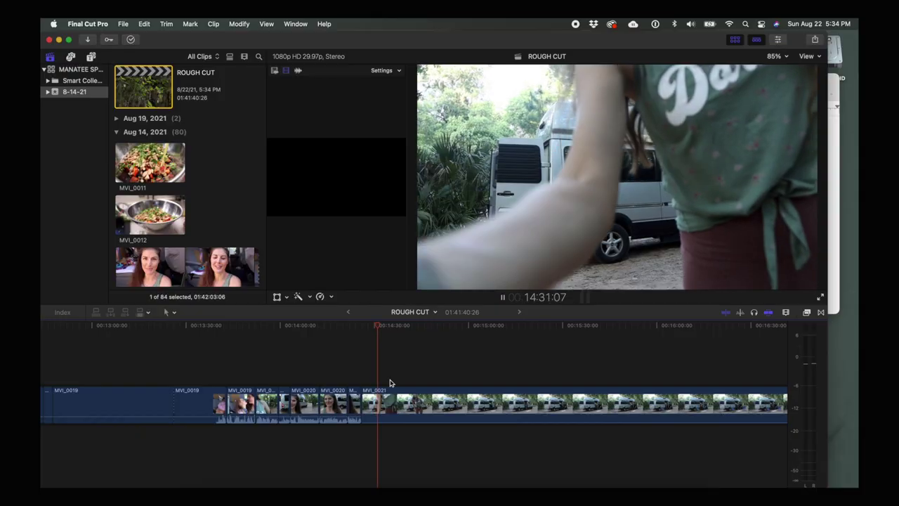
click(406, 375)
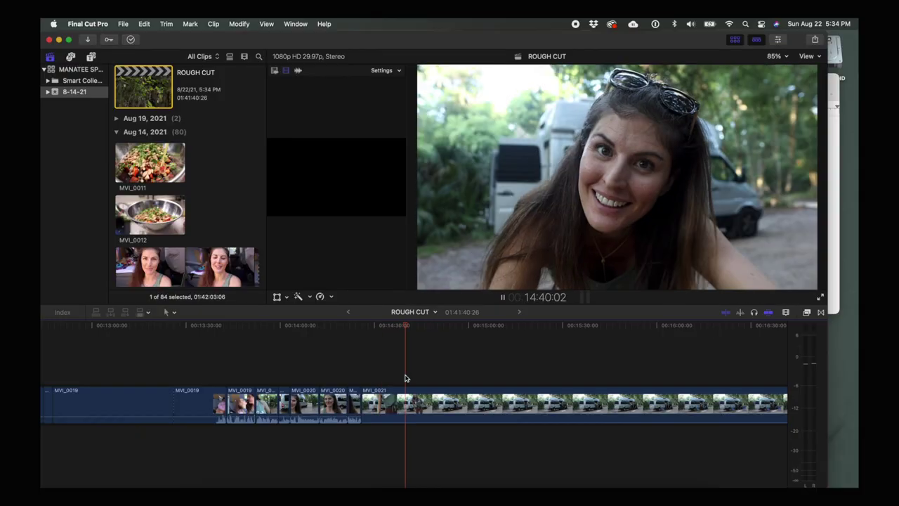
click(432, 408)
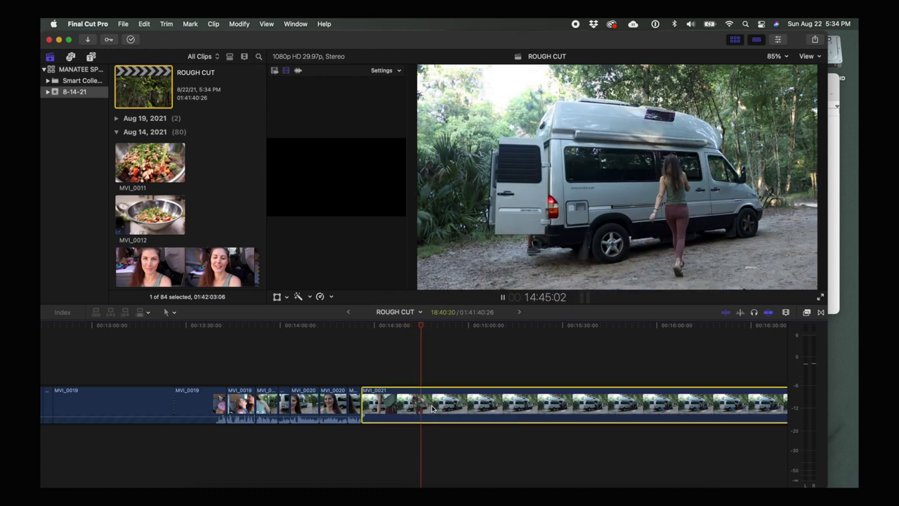
key(space)
click(331, 297)
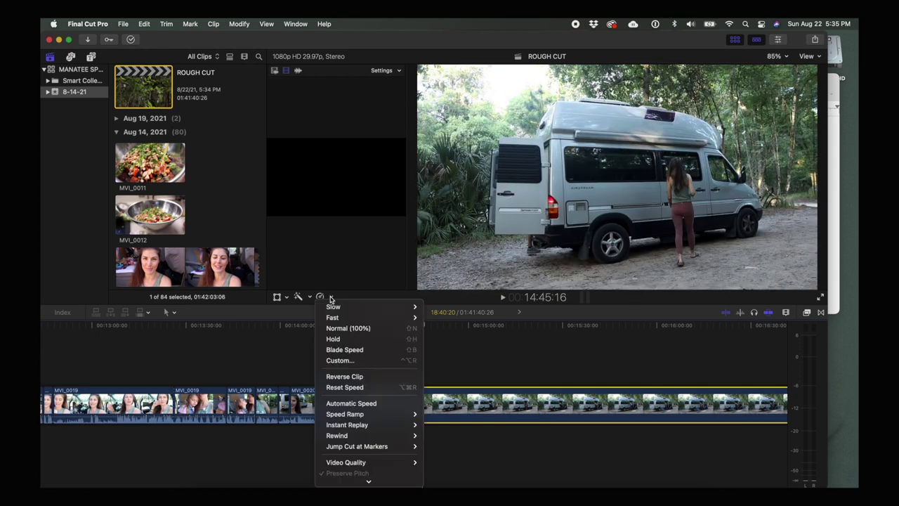
mouse_move(333, 318)
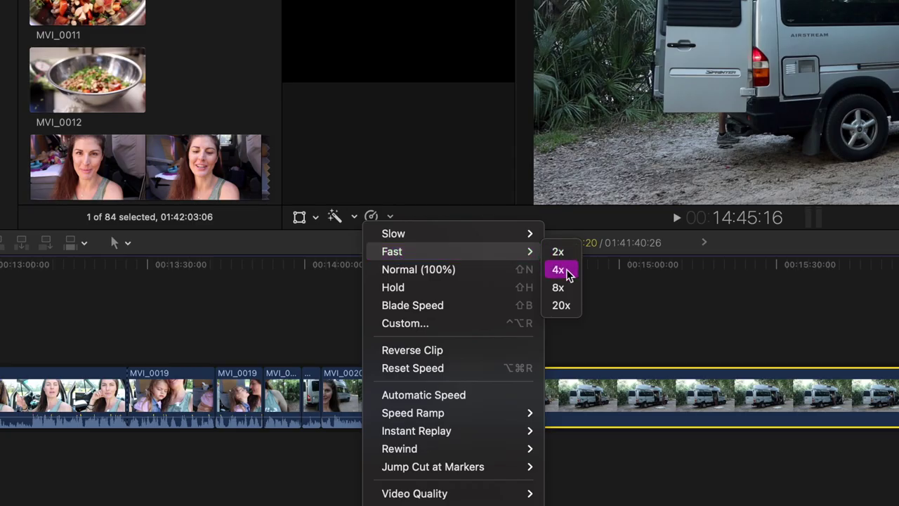
click(561, 305)
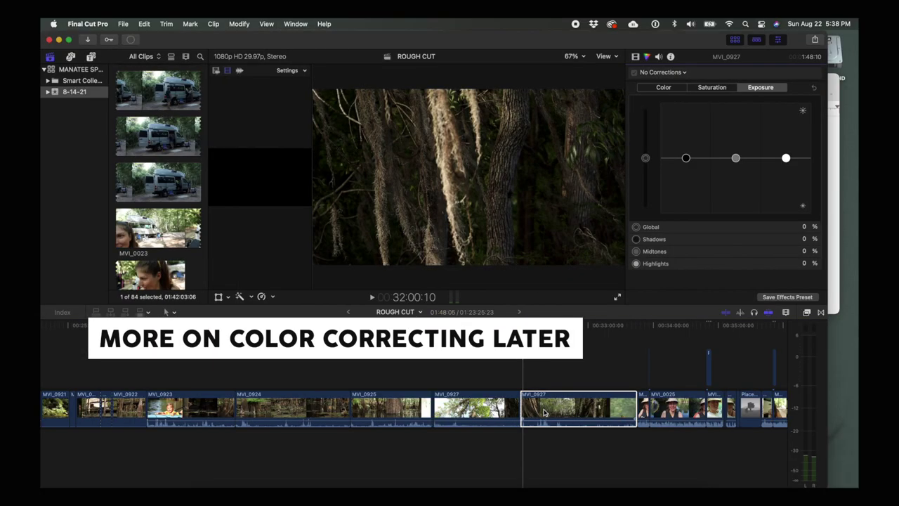
Select the midtones exposure control in the color correction of the second MVI_0927 clip
click(735, 158)
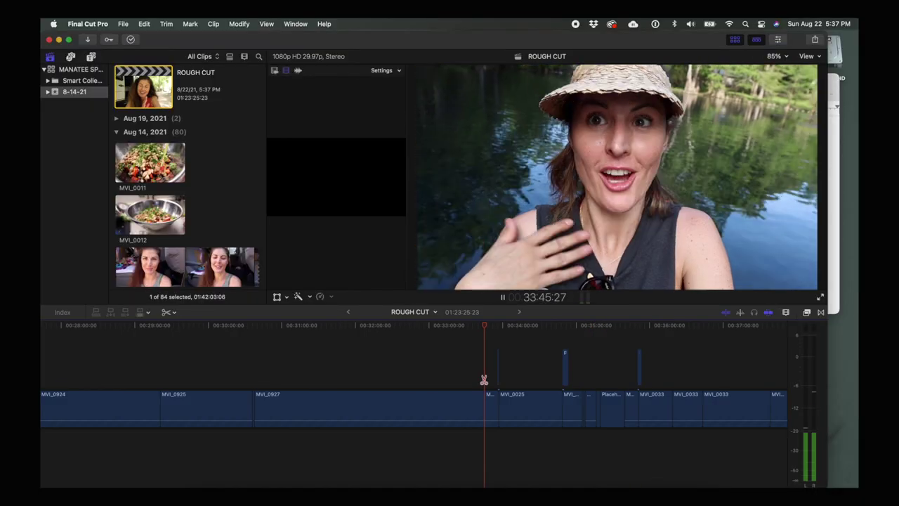
Go back in the timeline to clip MVI_0918 and review the footage at about 21:04
scroll(482, 377, left, 10)
click(307, 370)
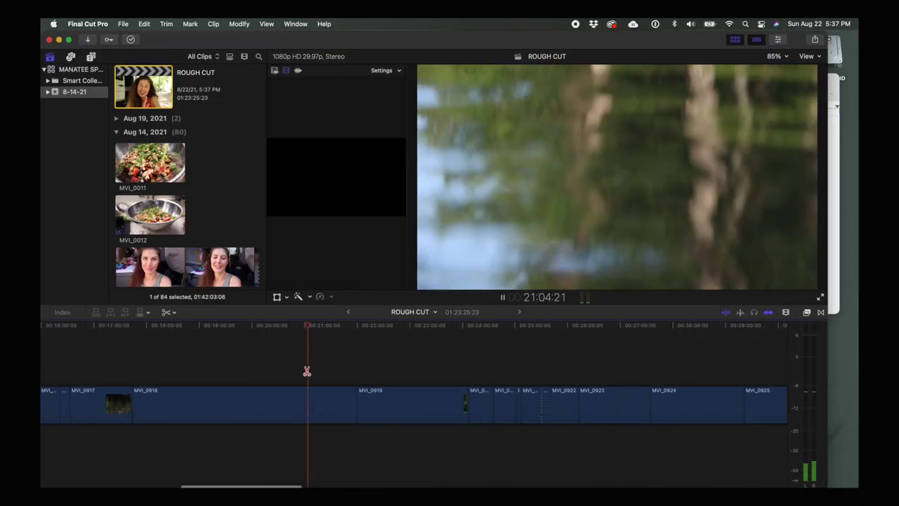
Skim forward from MVI_0918 to the MVI_0922 and MVI_0923 clips and review their footage
scroll(351, 393, right, 10)
click(608, 380)
click(557, 386)
scroll(557, 385, right, 5)
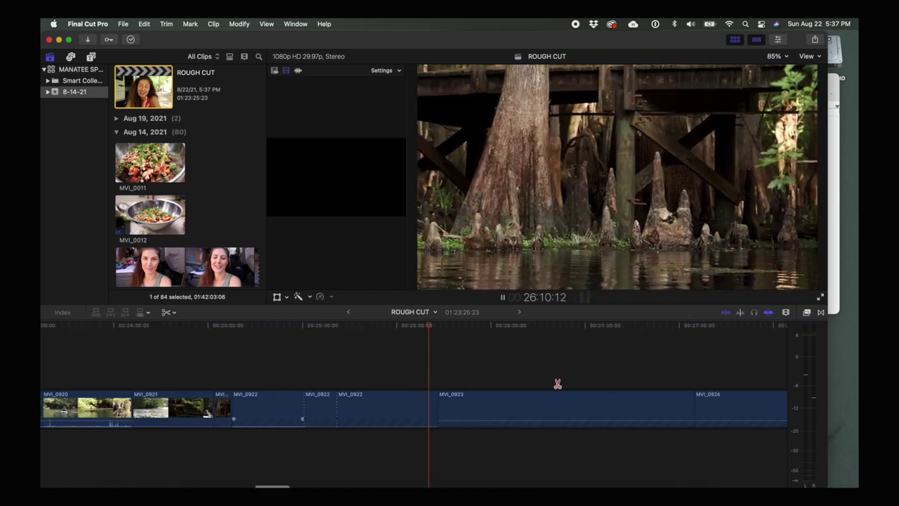
scroll(598, 385, right, 5)
click(598, 383)
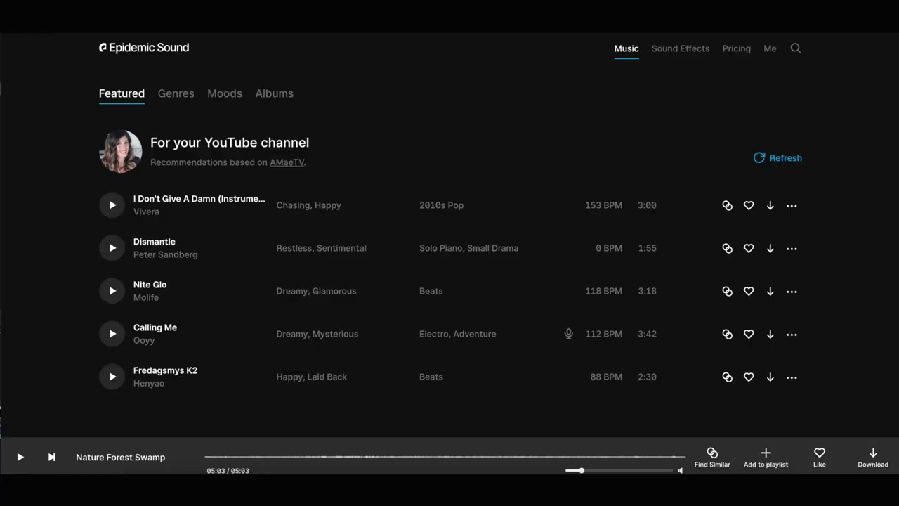
Switch to Epidemic Sound and browse the featured music, categories and Staff Picks, plus the sound effects results for nature
scroll(858, 112, down, 10)
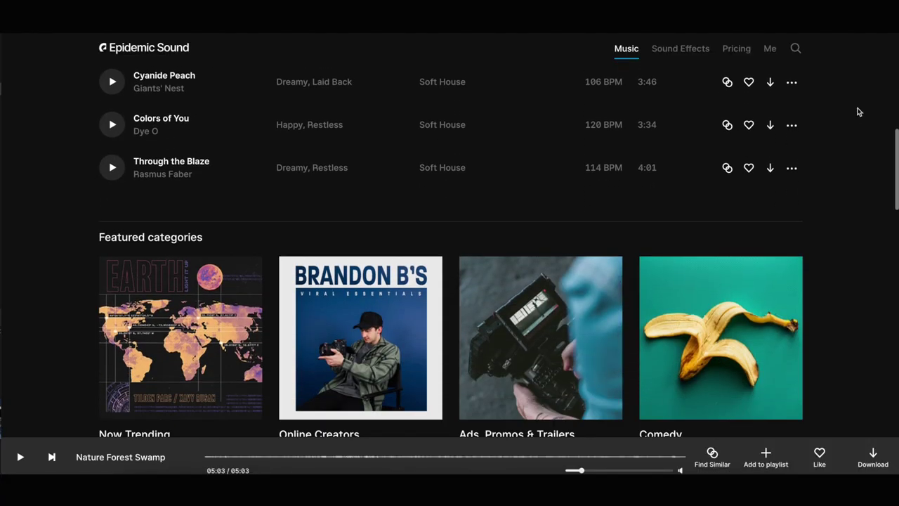
scroll(858, 112, down, 3)
scroll(858, 111, down, 1)
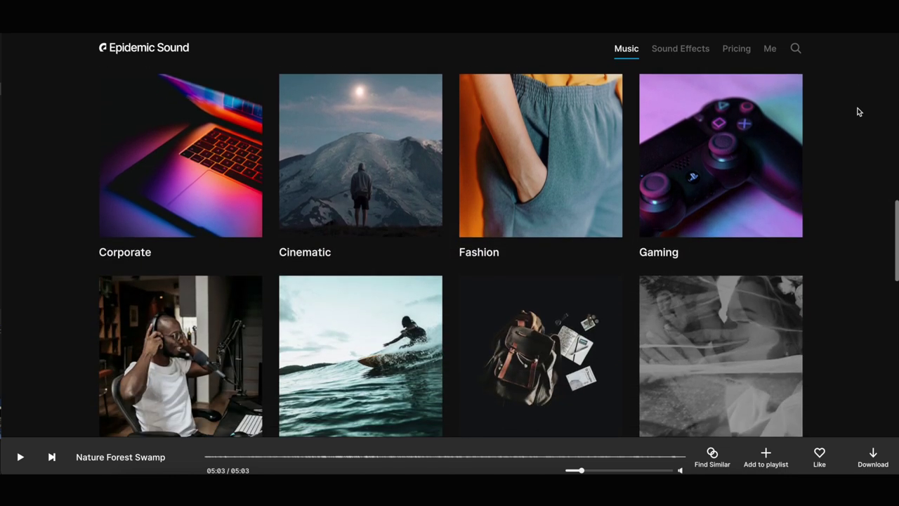
scroll(858, 112, down, 12)
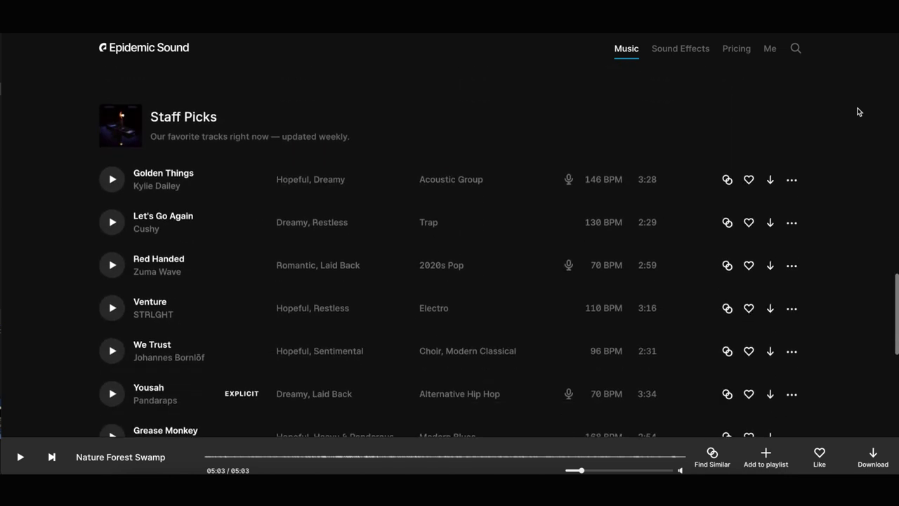
scroll(858, 112, down, 5)
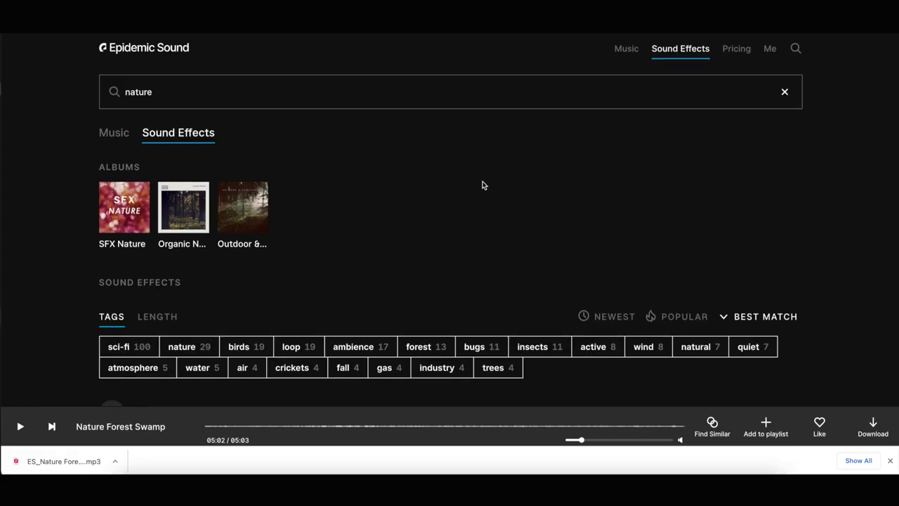
scroll(482, 185, down, 3)
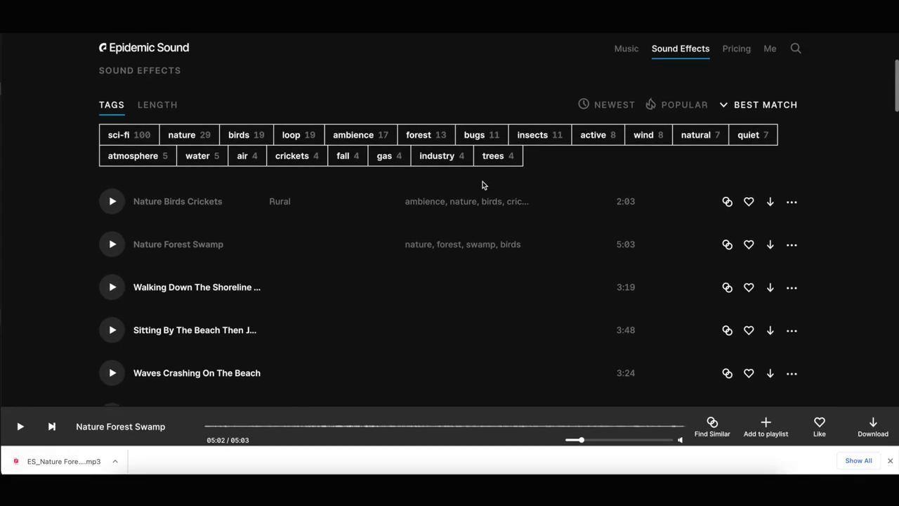
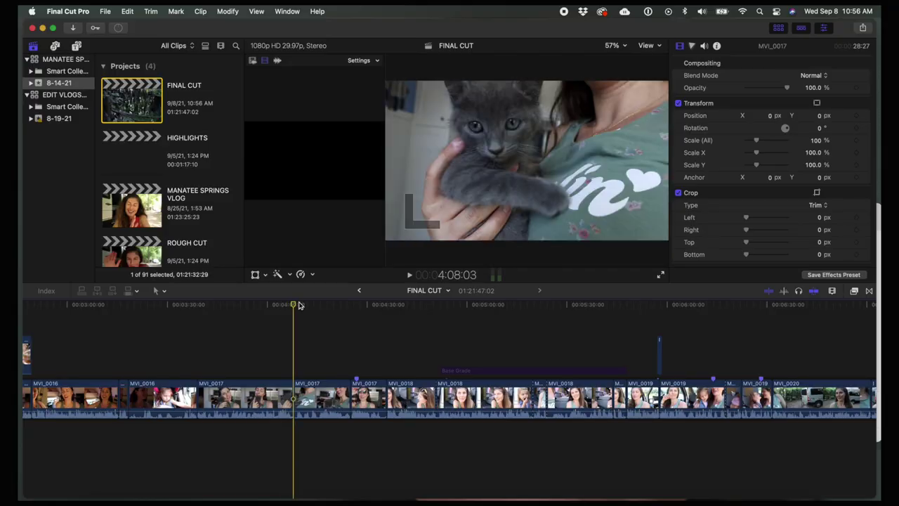
Delete the kitten clip MVI_0017 at about 4:08 in FINAL CUT, review the cut, and delete the first MVI_0018 clip
click(323, 400)
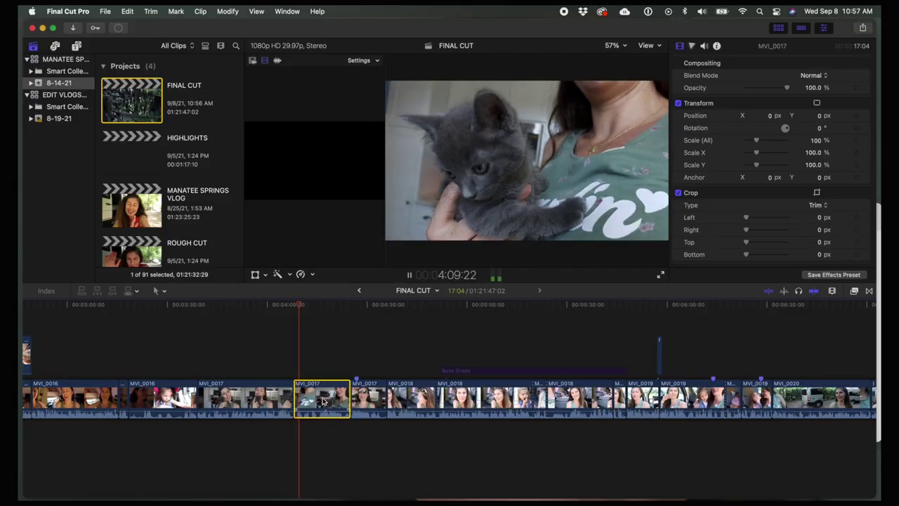
key(Delete)
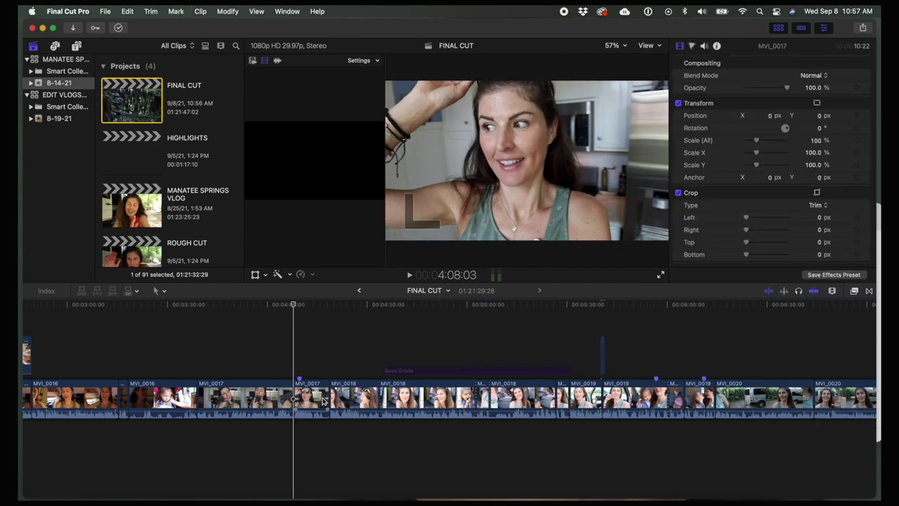
key(space)
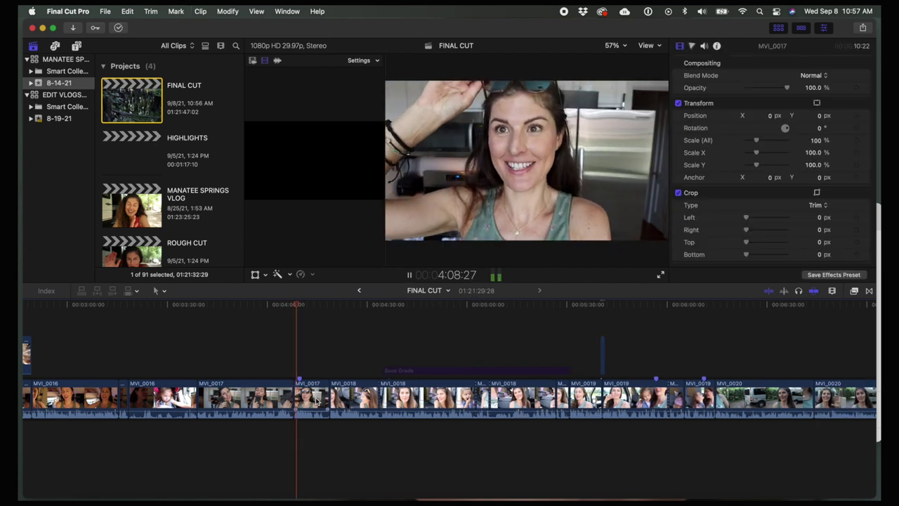
click(339, 398)
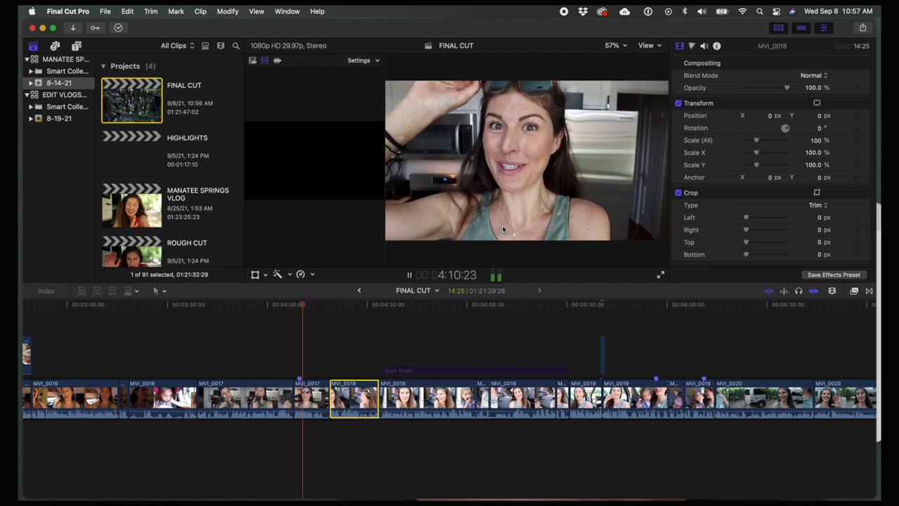
key(Delete)
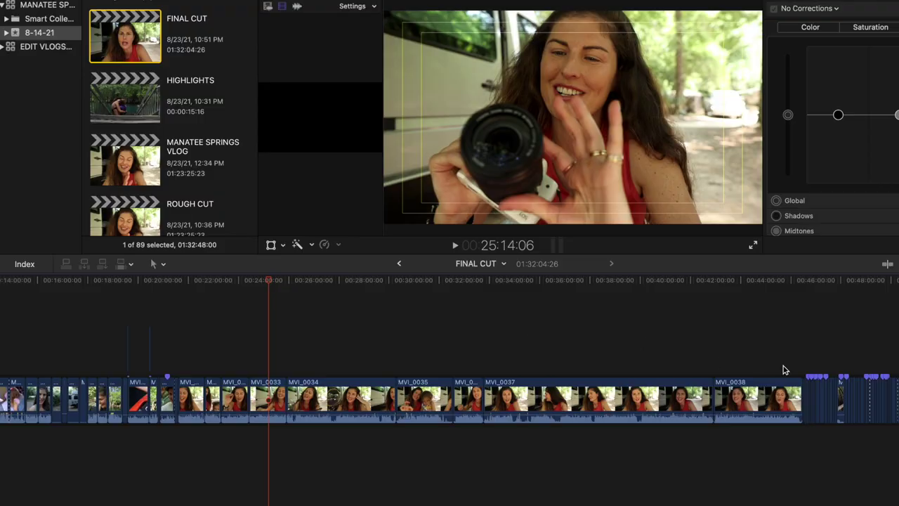
Move the group of short forest B-roll clips from about 00:51:00 to above MVI_0033 at about 00:25:00 and play that section
scroll(762, 363, right, 5)
scroll(765, 362, right, 3)
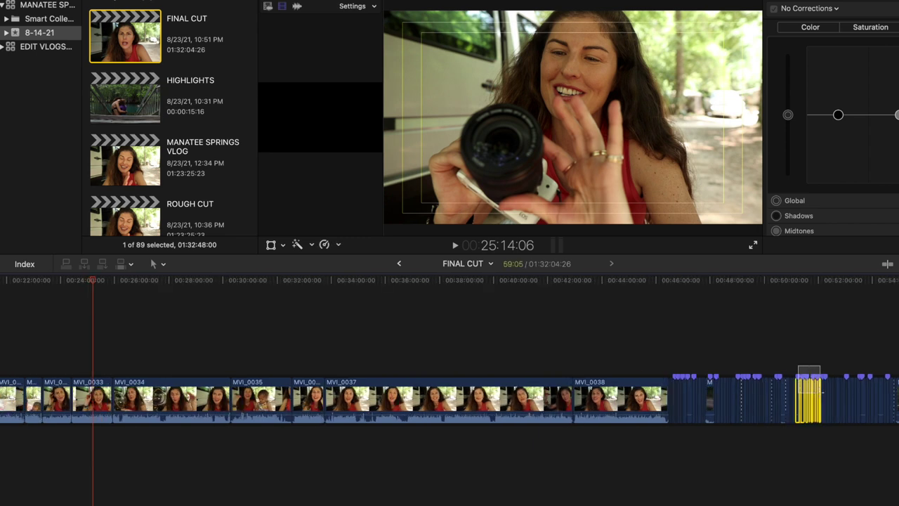
click(808, 401)
drag(804, 387, 99, 351)
key(super+equal)
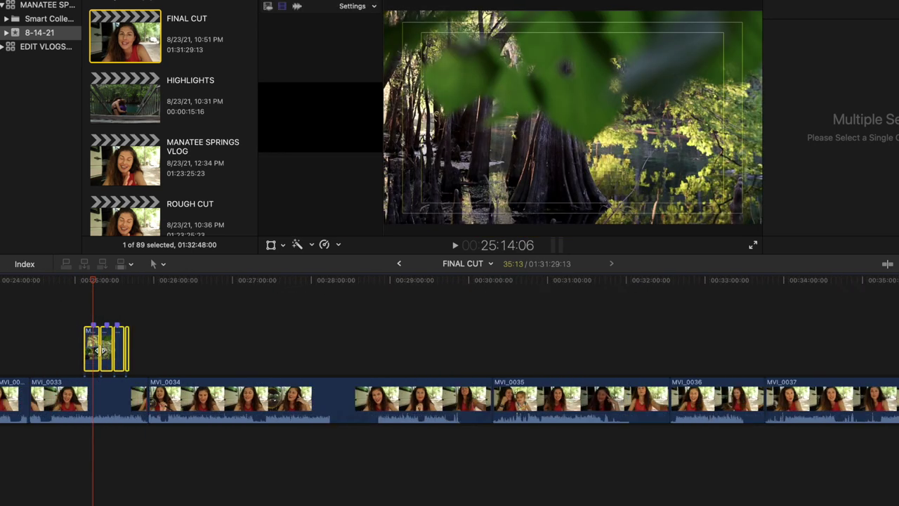
click(76, 357)
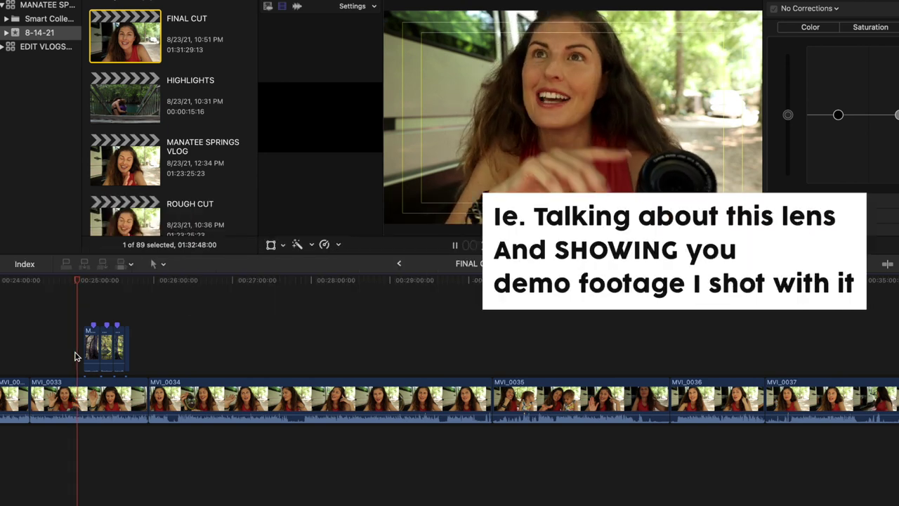
key(super+equal)
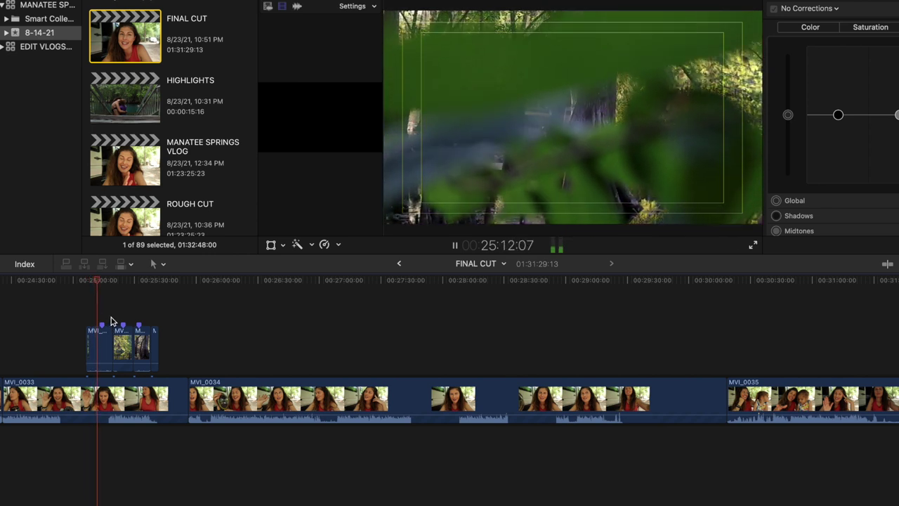
click(123, 344)
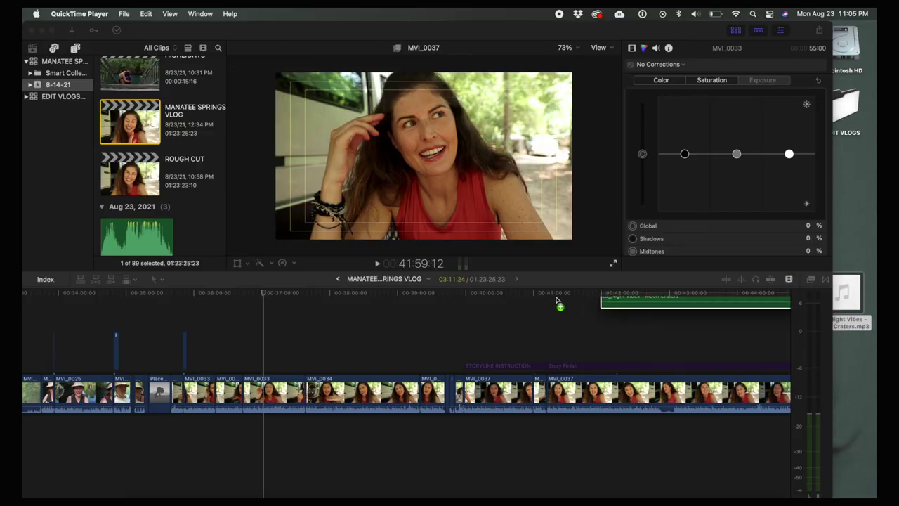
Add the music file ES_Night Vibes - Moon Craters beneath MVI_0033 at about 00:37:00 in MANATEE SPRINGS VLOG and play it
drag(556, 300, 263, 422)
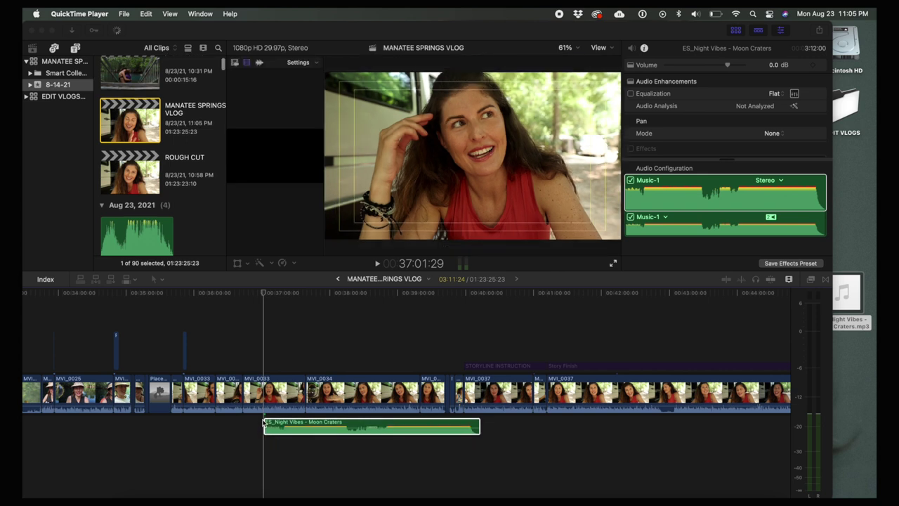
click(270, 378)
key(super+equal)
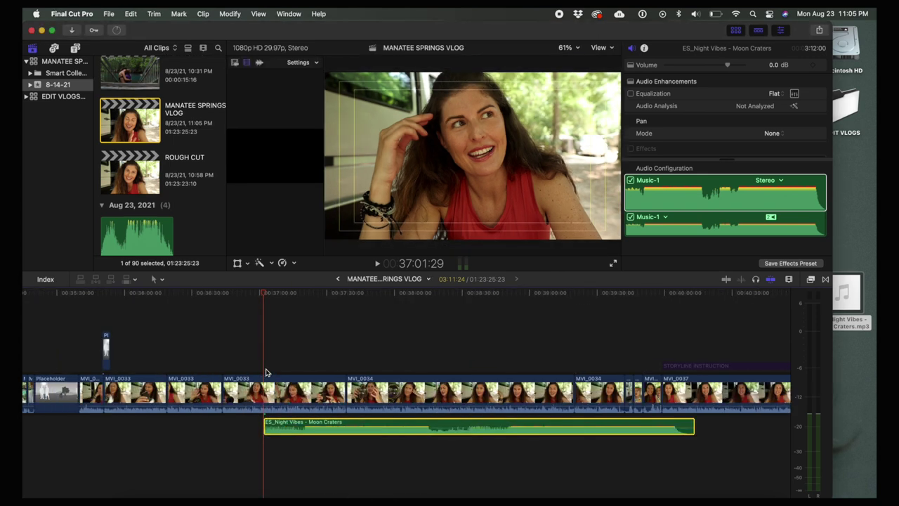
click(266, 373)
key(space)
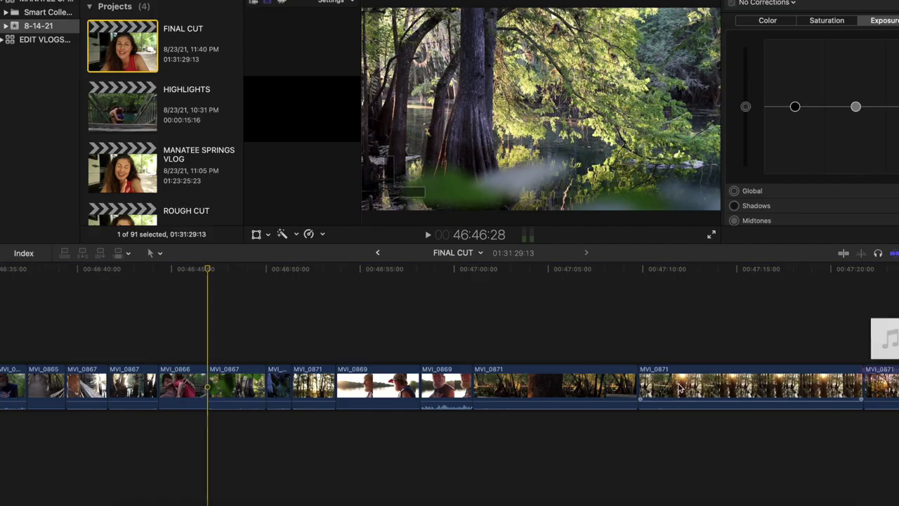
Place ES_Hold on to the Rope - nothanks beneath MVI_0867 at 46:46:28 in FINAL CUT and add a marker to it at 46:52:03
drag(846, 302, 207, 444)
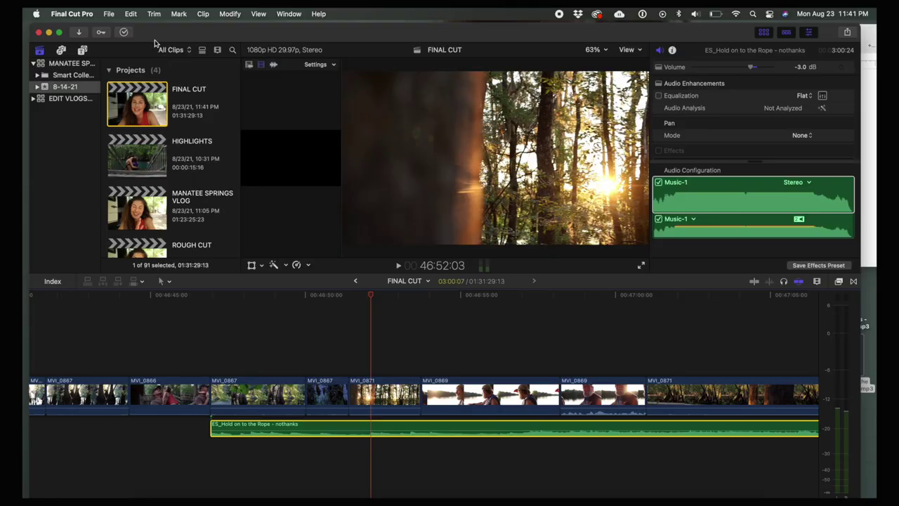
click(179, 14)
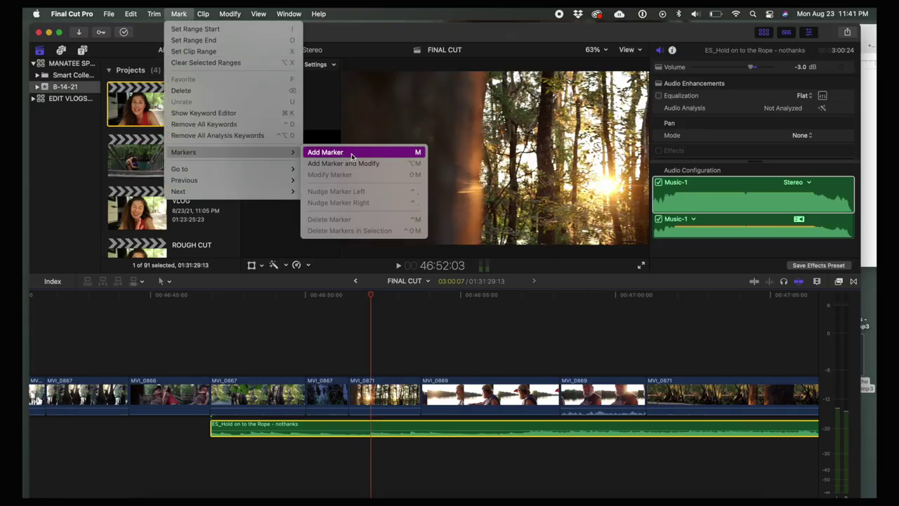
click(363, 154)
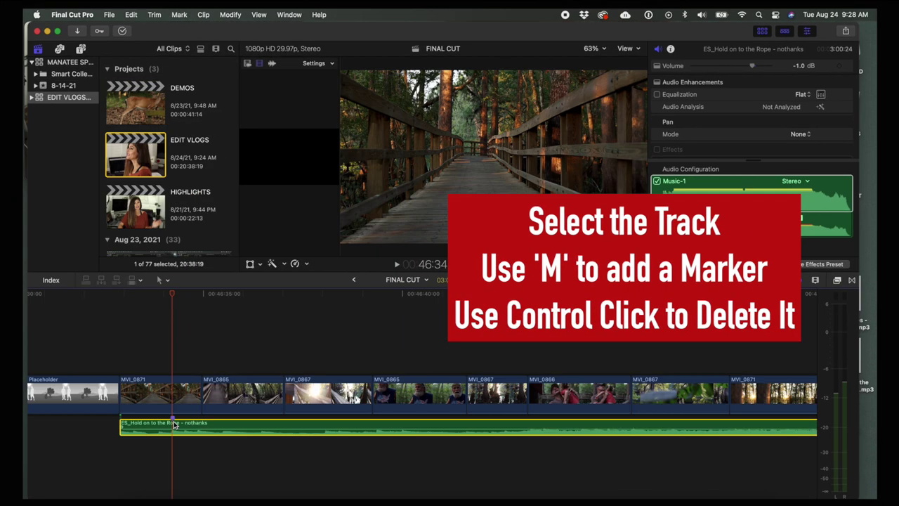
Play the music to find the beat under MVI_0865 and add a marker there on the ES_Hold on to the Rope track
key(space)
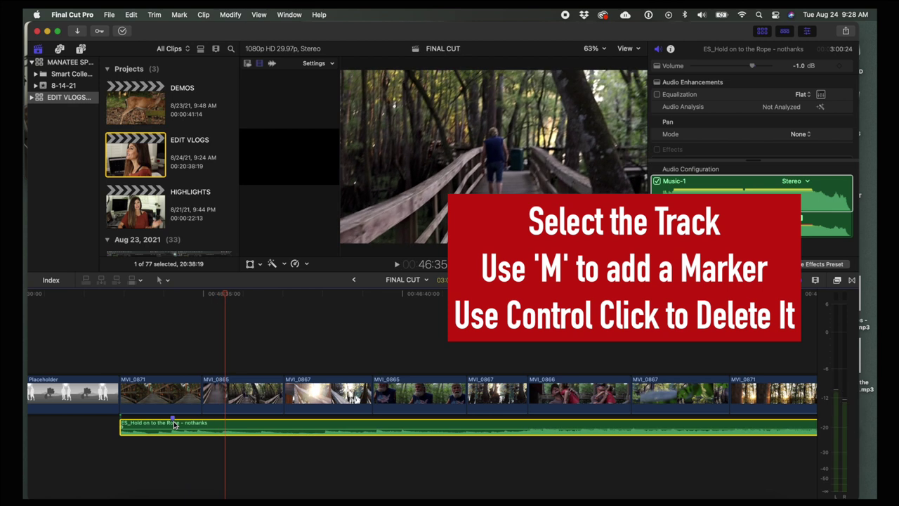
key(space)
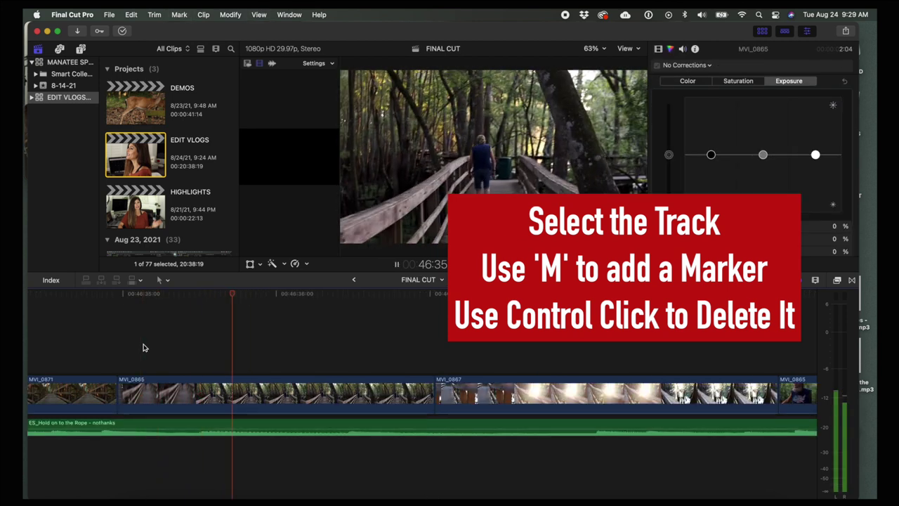
key(space)
click(199, 295)
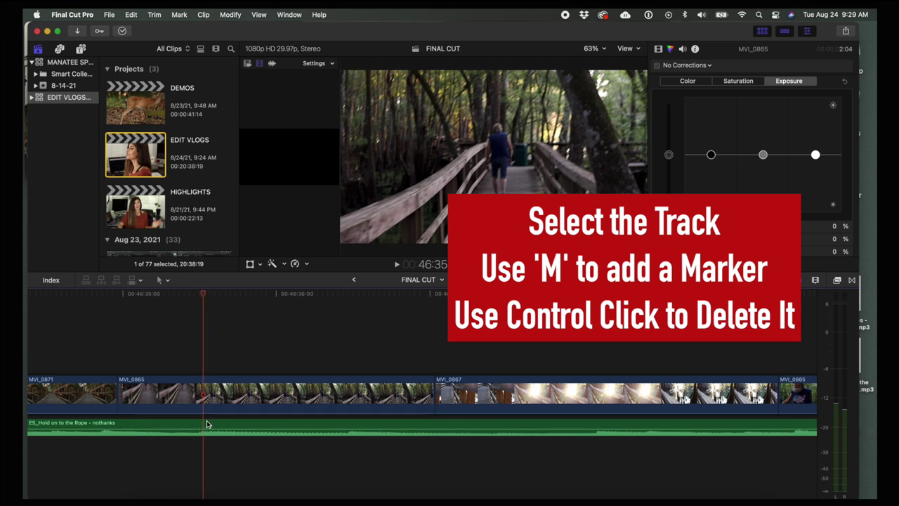
key(m)
key(space)
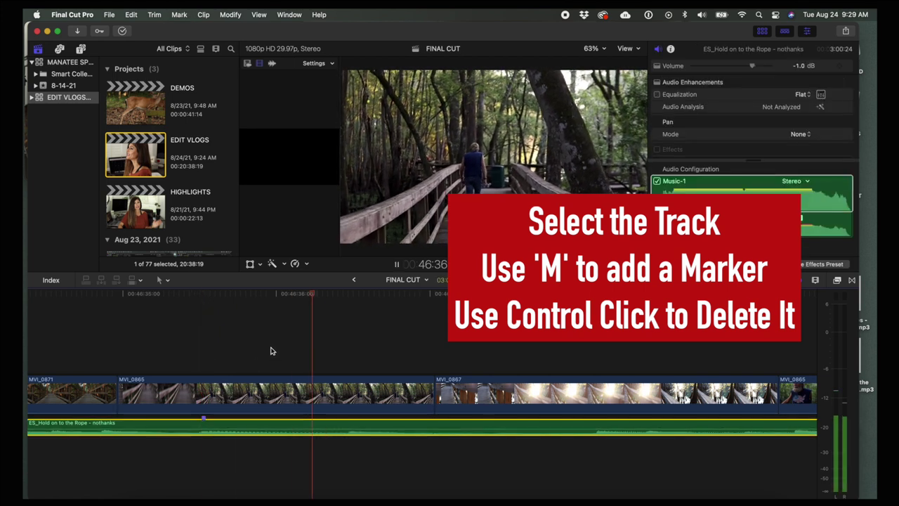
Add markers on the beats of the ES_Hold on to the Rope track during playback from about 46:53 to 47:02
key(super+equal)
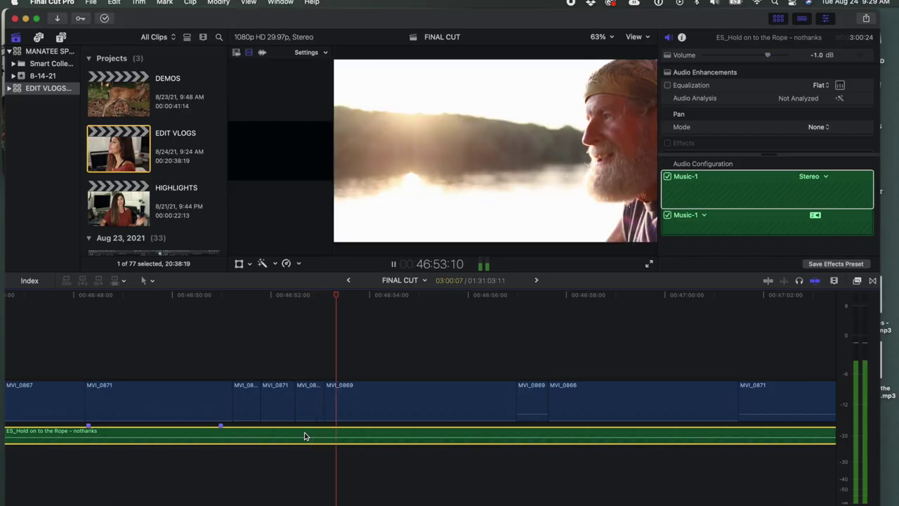
key(alt+k)
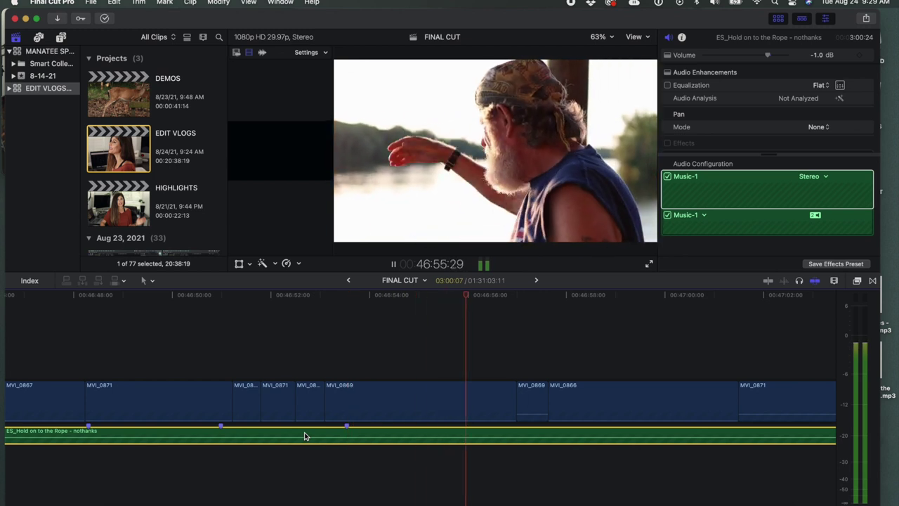
key(alt+k)
key(alt+k)
key(alt+k)
key(alt+k)
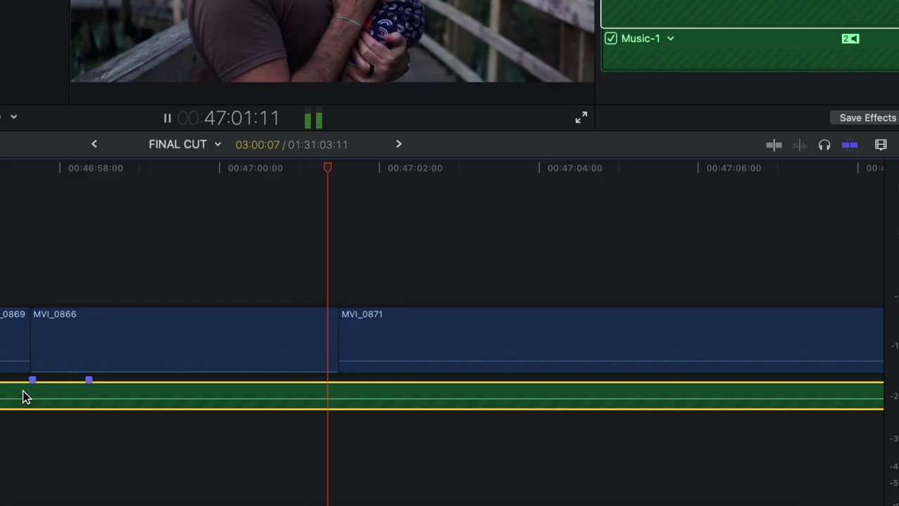
key(alt+k)
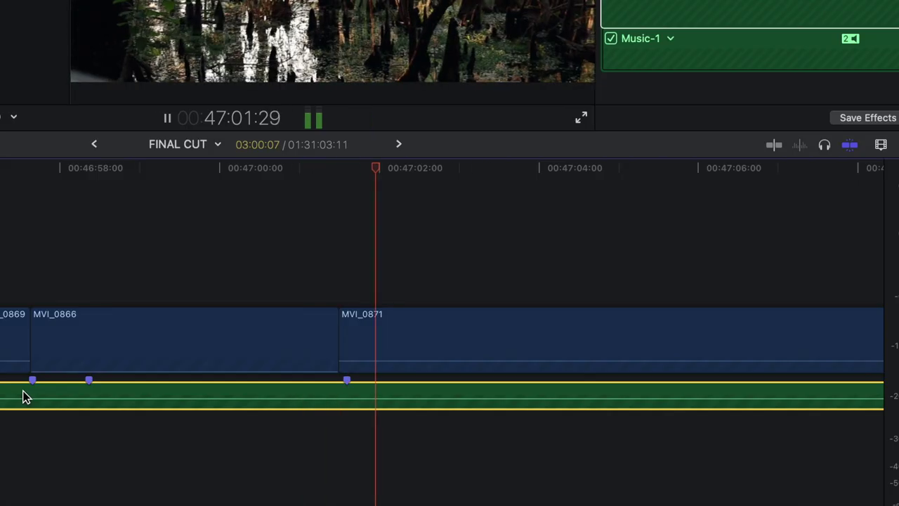
key(alt+k)
key(alt+k)
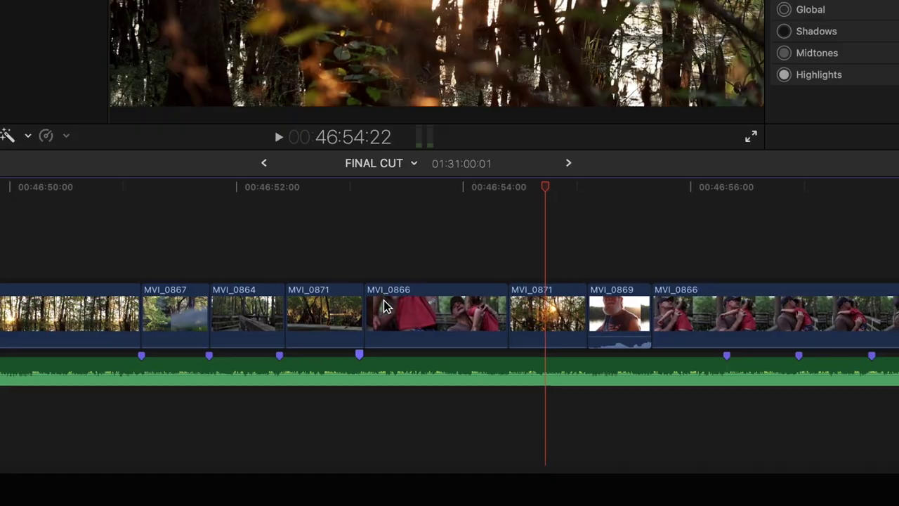
Delete the music track marker near the cut between MVI_0871 and MVI_0866 at about 46:53
right_click(363, 367)
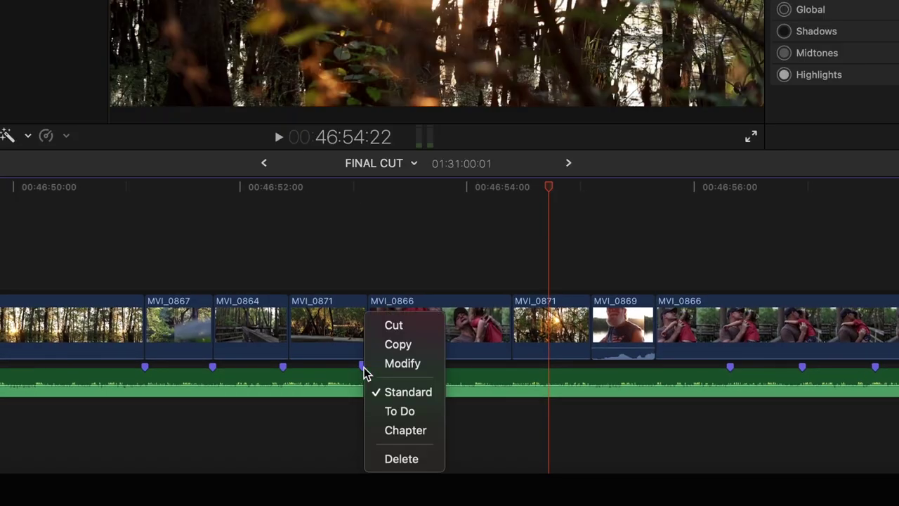
click(395, 460)
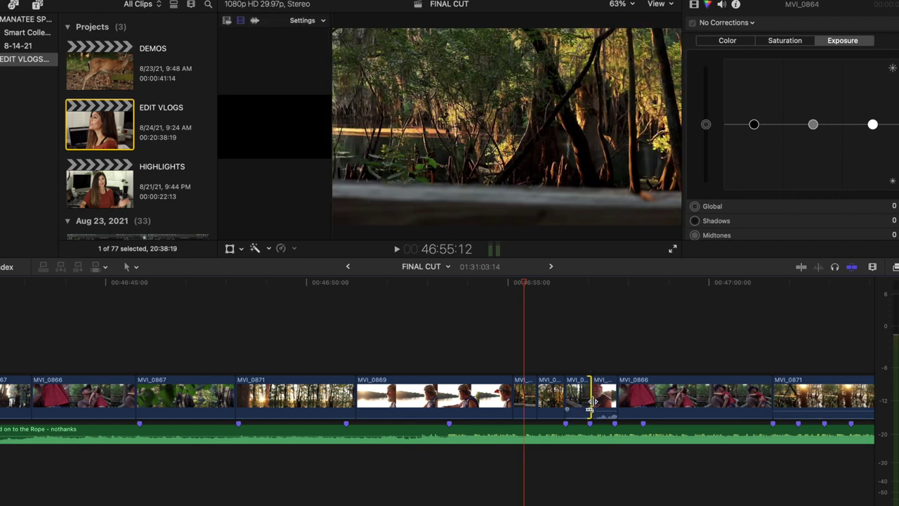
Trim the short clip just before MVI_0866 and slide ES_Hold on to the Rope earlier so a beat marker meets MVI_0869's end
mouse_move(613, 400)
mouse_down()
mouse_move(598, 404)
mouse_move(610, 405)
mouse_up()
drag(577, 438, 530, 437)
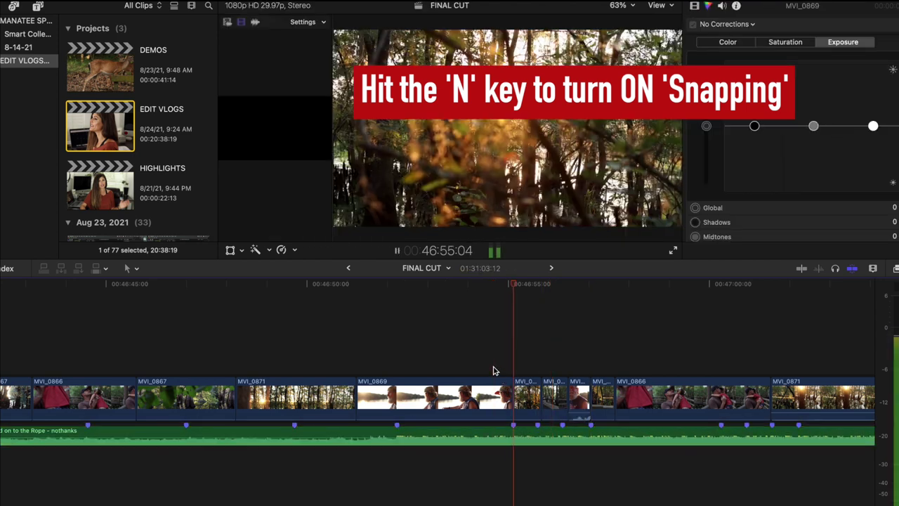
Add a marker to the first MVI_0869 clip at 46:46:11 and move the clip after its neighbour, aligning its marker with a beat marker
click(227, 285)
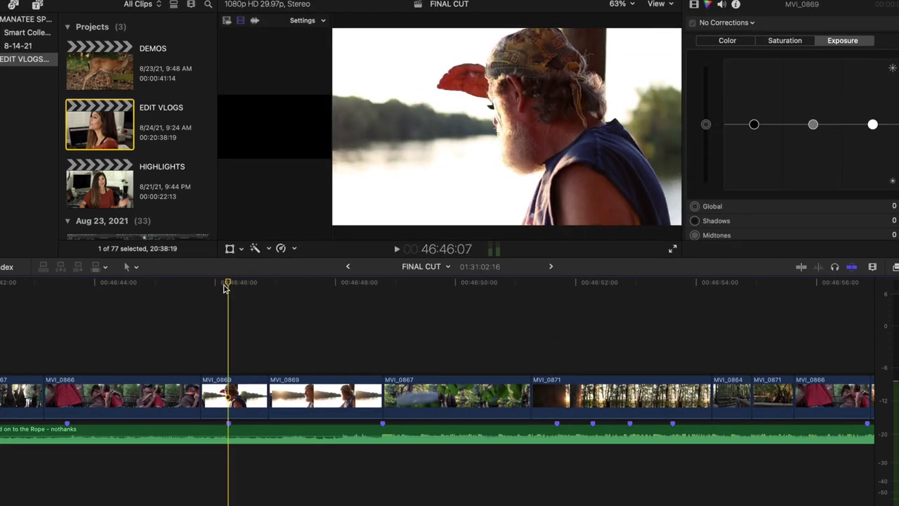
click(237, 289)
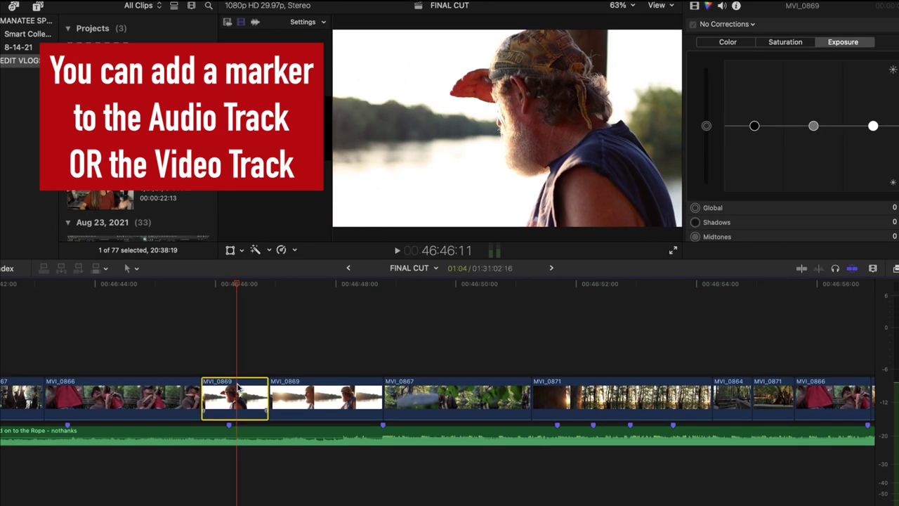
mouse_move(240, 406)
mouse_down()
mouse_move(387, 407)
mouse_move(388, 433)
mouse_move(362, 433)
mouse_up()
Move MVI_0871 ahead of MVI_0867, trim both clips to the beat markers, and play back the re-timed sequence
drag(589, 401, 441, 400)
drag(564, 401, 519, 404)
drag(655, 400, 560, 404)
click(258, 358)
key(space)
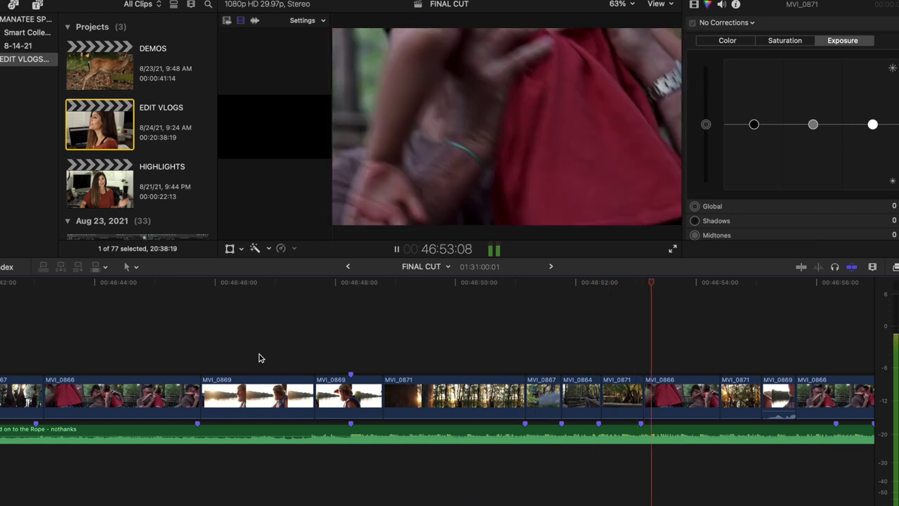
Play MVI_0025 around 19:57 with the timeline audio meters shown to check its sound level
key(space)
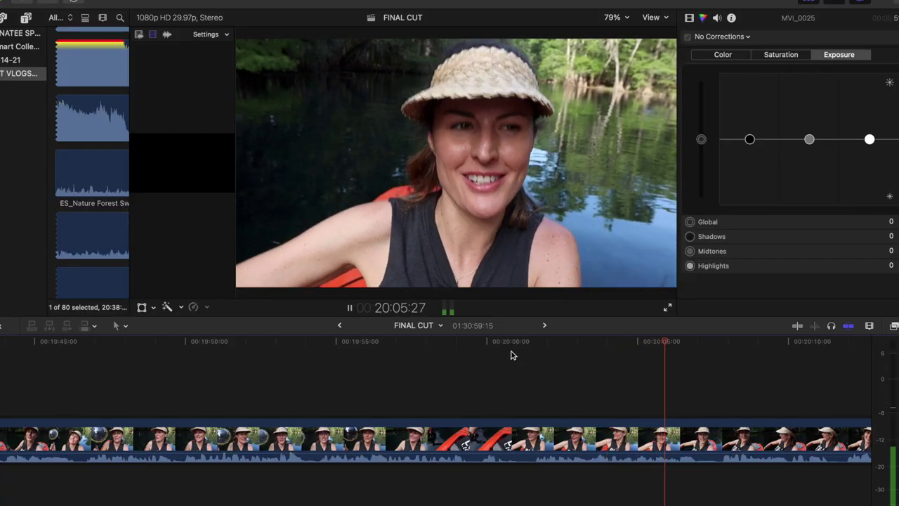
click(403, 399)
click(280, 377)
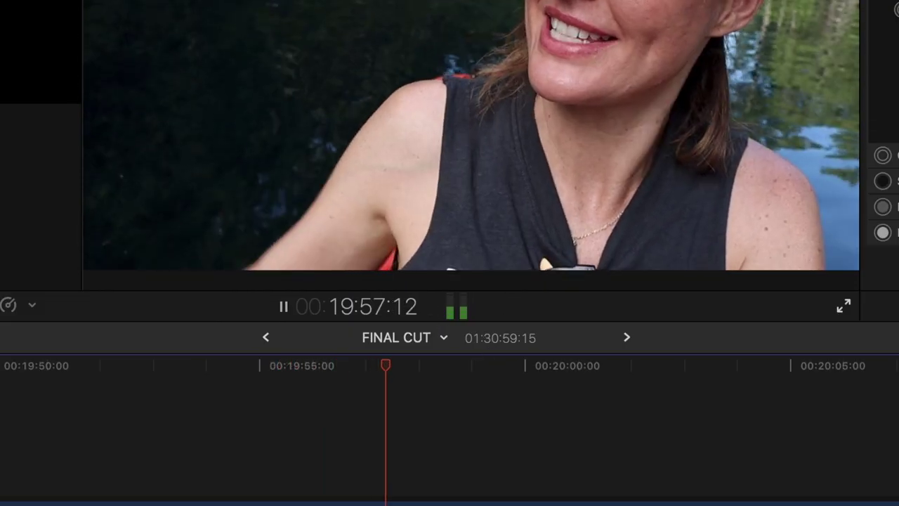
key(shift+super+8)
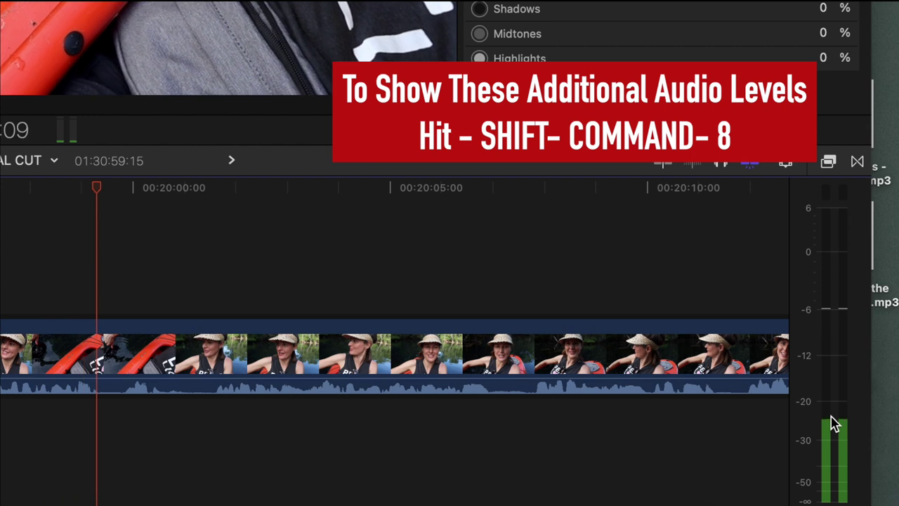
Raise the audio level of MVI_0025 during playback and bring it slightly back down around 20:01
drag(255, 386, 253, 378)
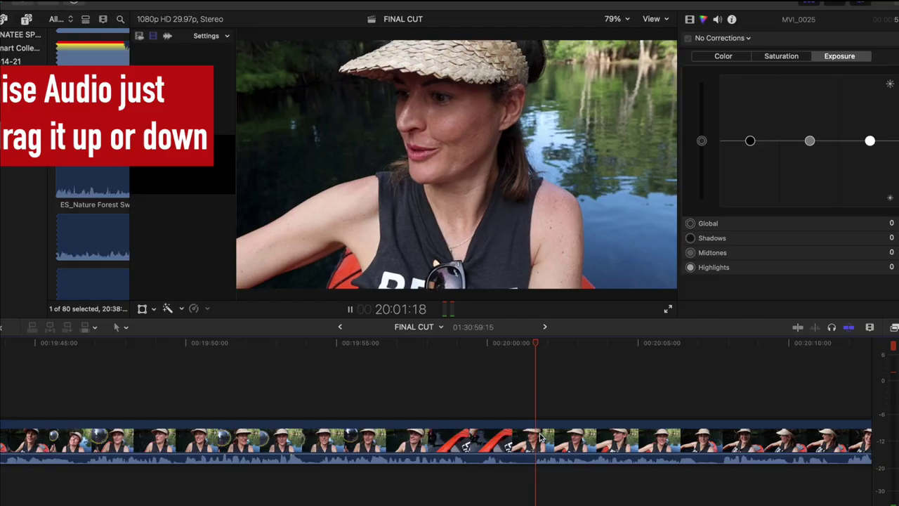
drag(547, 461, 548, 462)
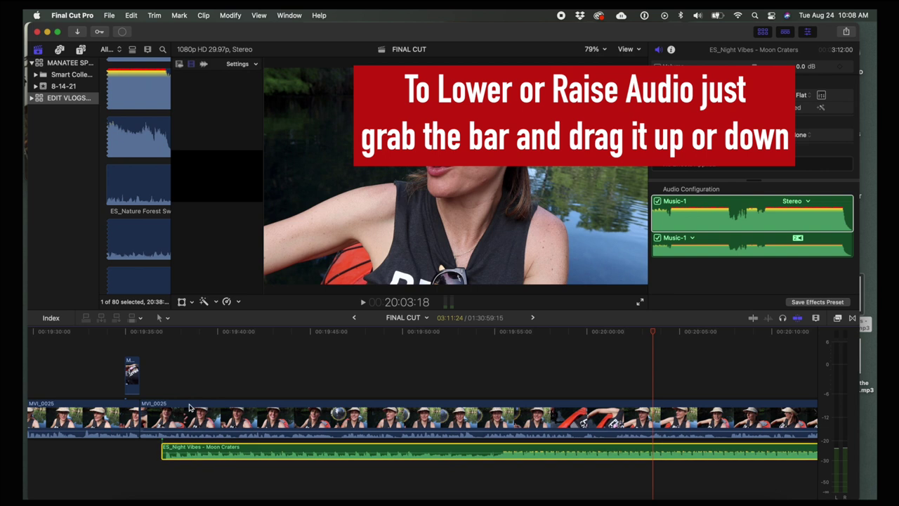
Lower ES_Night Vibes - Moon Craters to -12 dB beneath MVI_0025 and play from about 19:38 to check the balance with the speech
click(188, 408)
key(space)
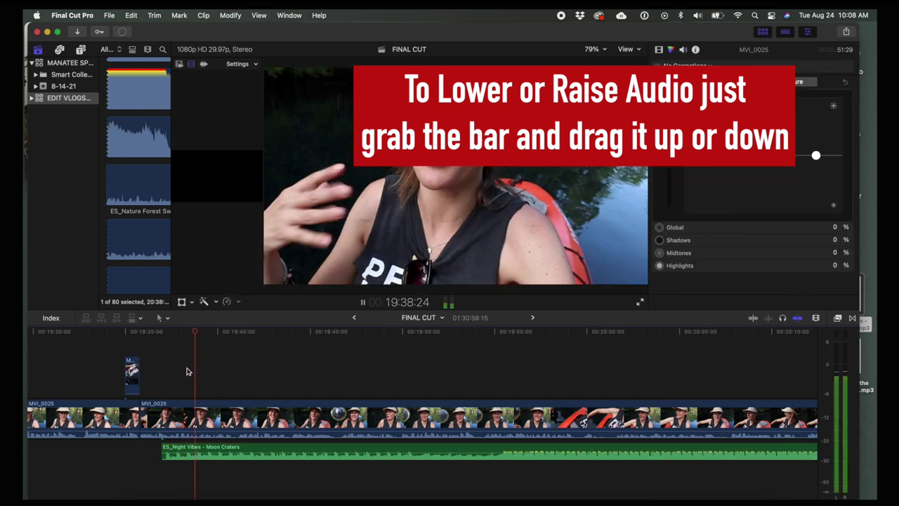
drag(197, 453, 197, 455)
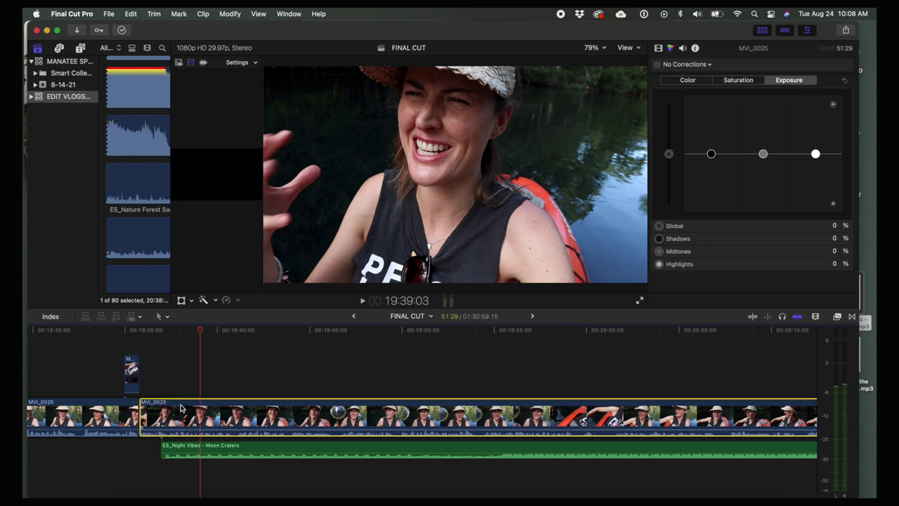
click(178, 388)
key(space)
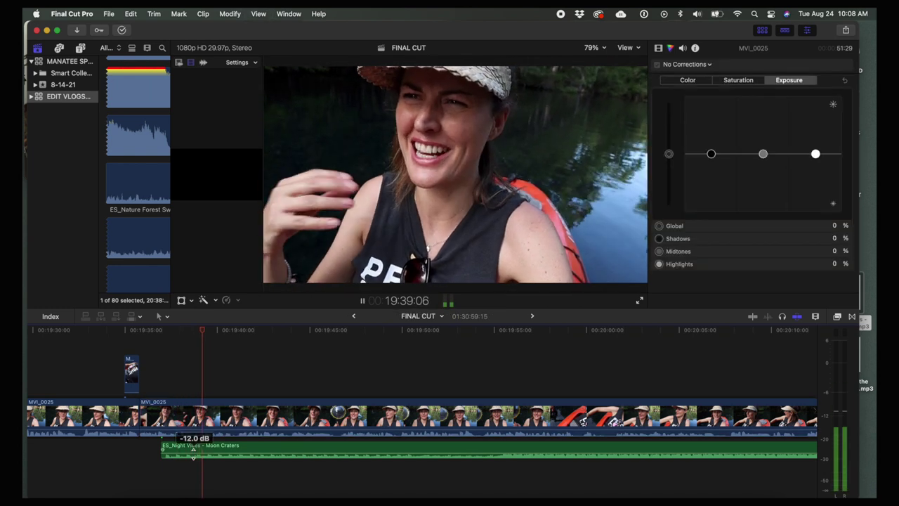